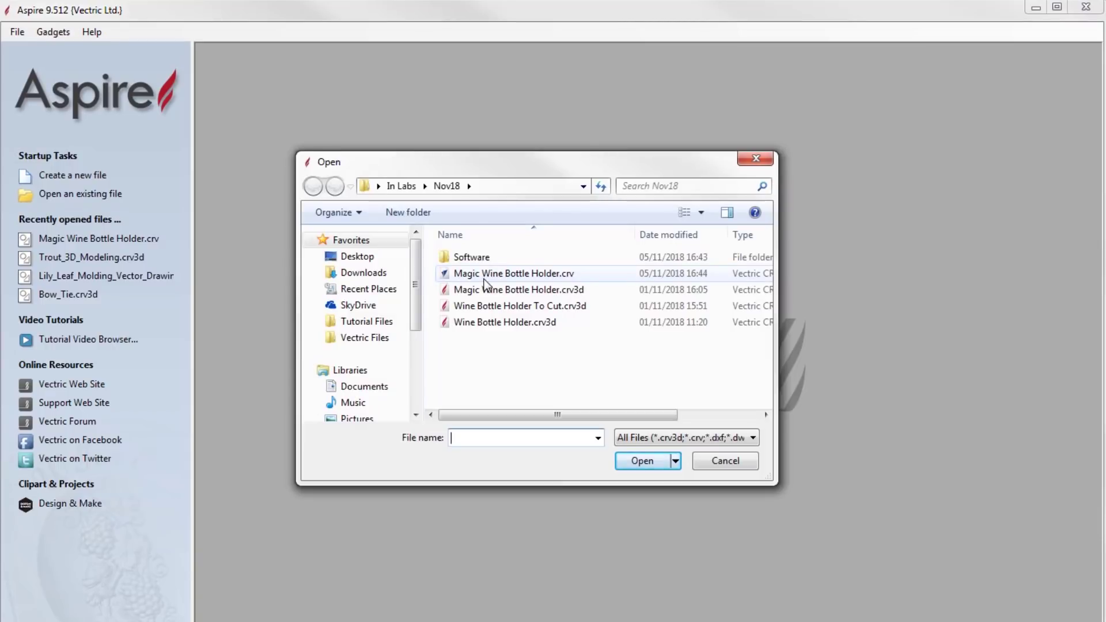
Open Magic Wine Bottle Holder.crv and flip the view to the job's bottom side.
double_click(483, 279)
left_click(374, 53)
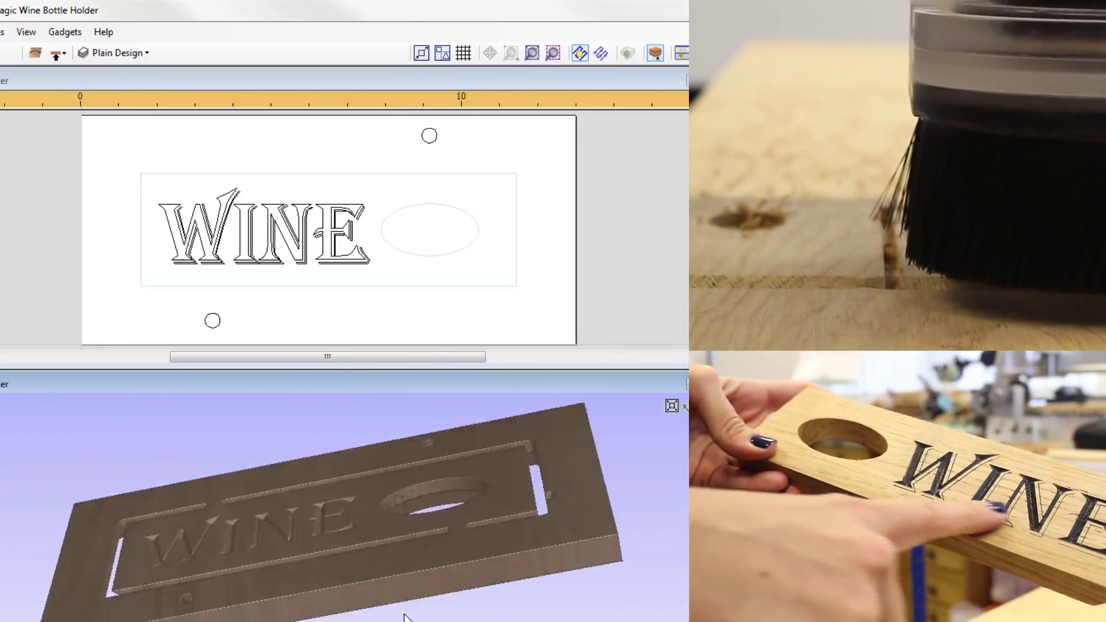
Move the shell up 0.9 inches with Move Selection.
type("9")
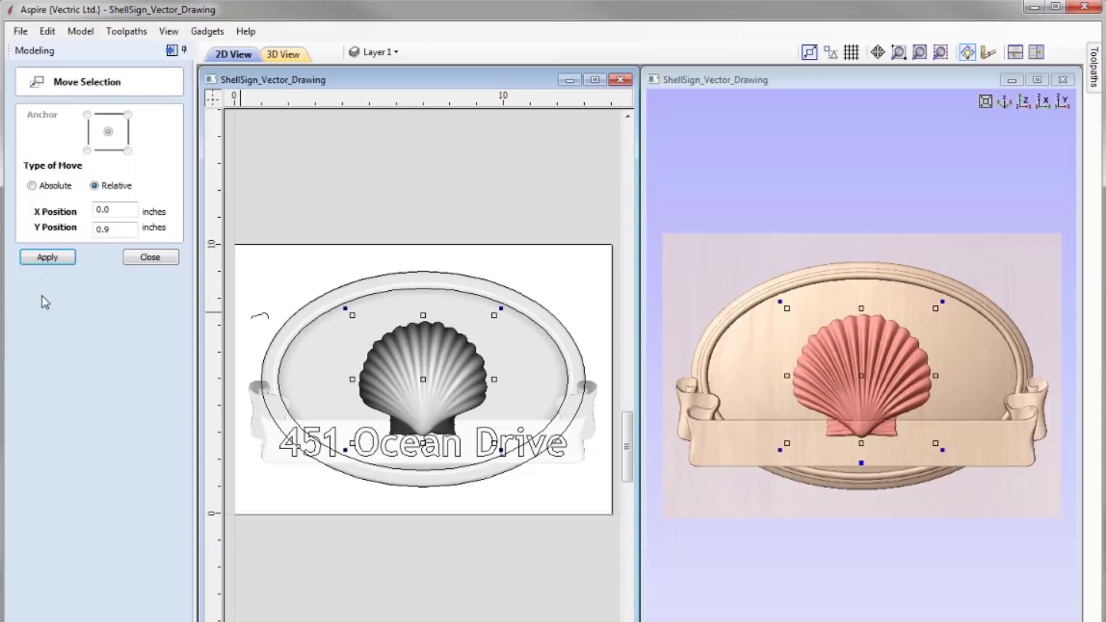
left_click(38, 258)
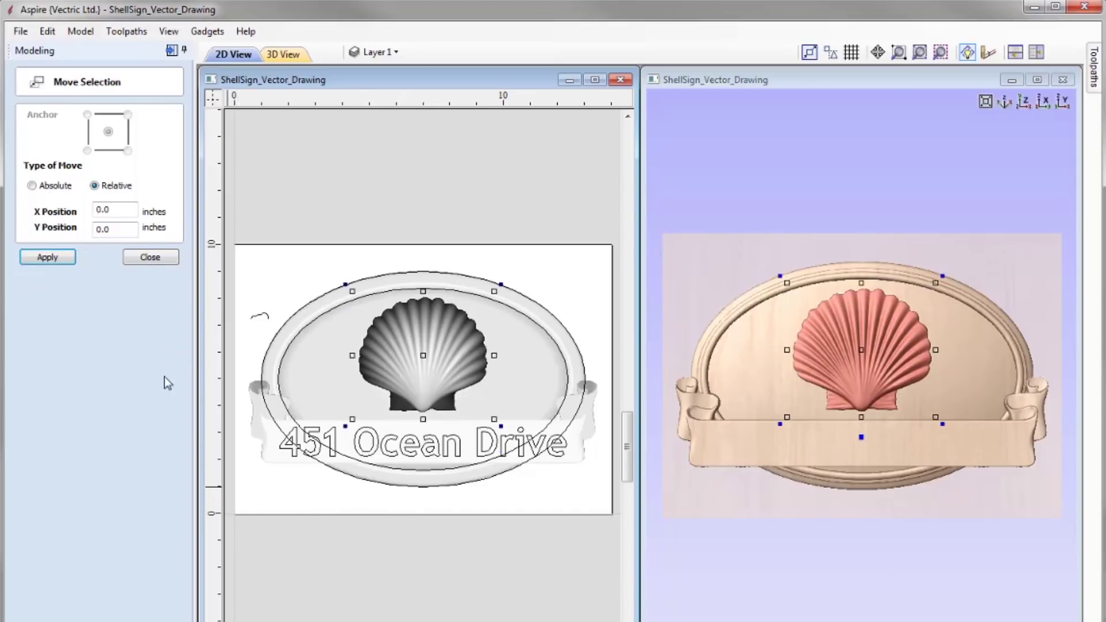
left_click(151, 259)
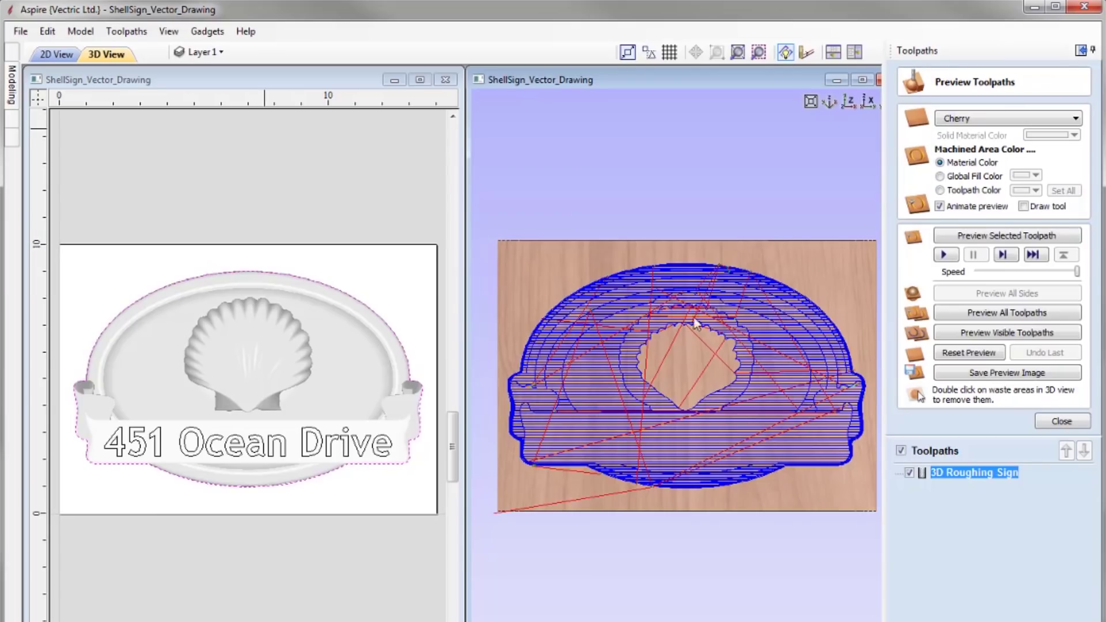
Preview the roughing and V-Carve Sign toolpaths, tilting the 3D view onto the sign.
left_click(1011, 234)
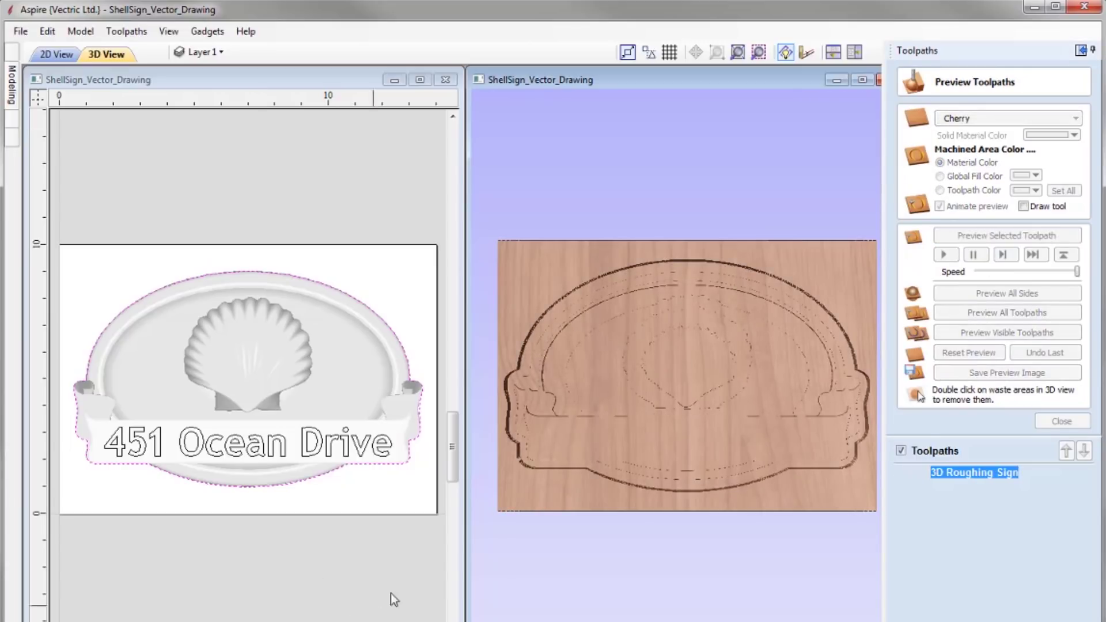
left_click(833, 85)
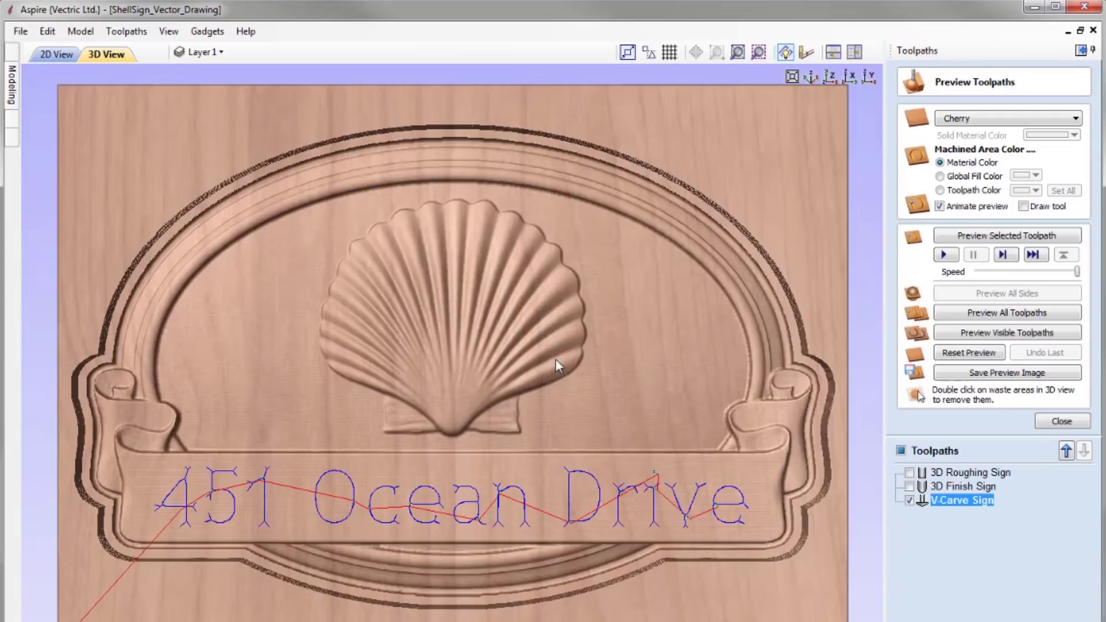
mouse_move(555, 358)
left_mouse_down()
mouse_move(597, 228)
mouse_move(476, 373)
left_mouse_up()
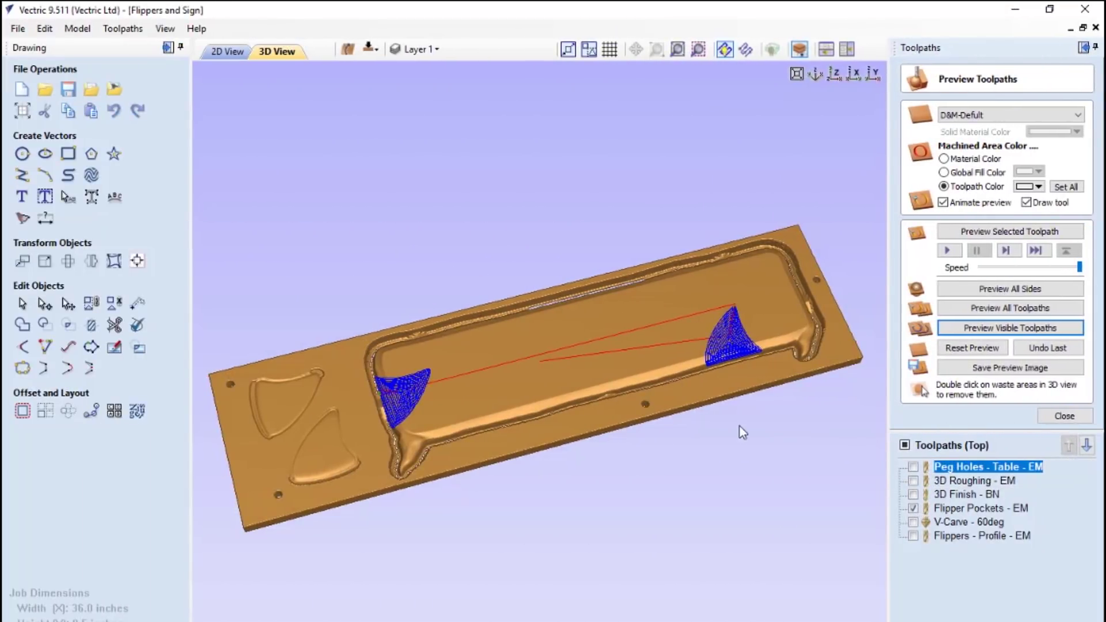
Angle the Flippers and Sign board and preview the WELCOME V-carve toolpath.
left_click_drag(741, 432, 739, 455)
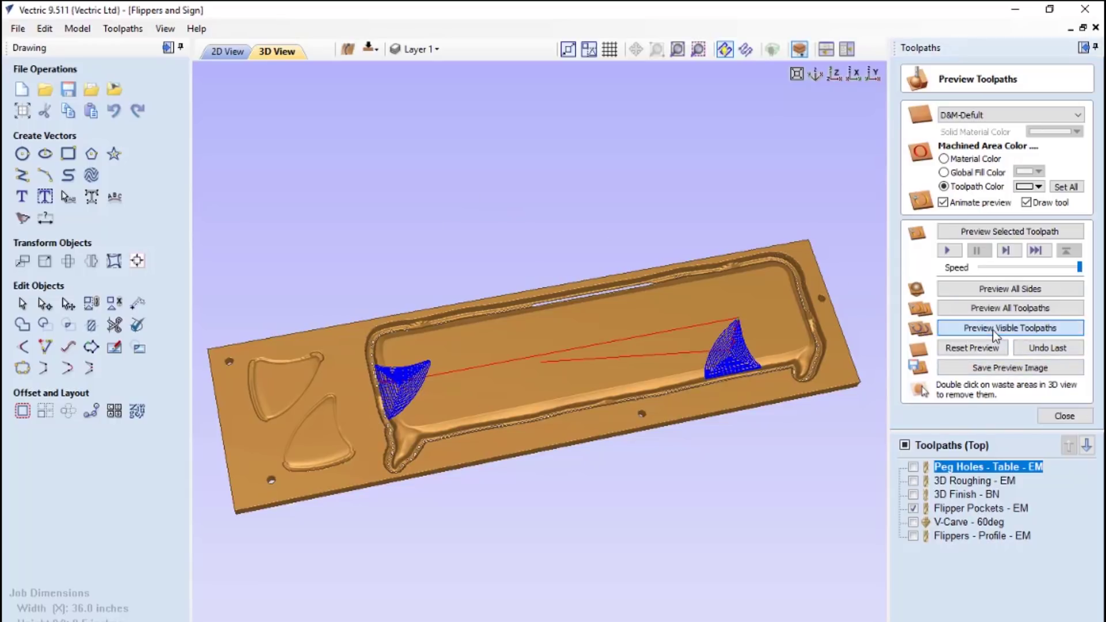
left_click_drag(718, 389, 669, 403)
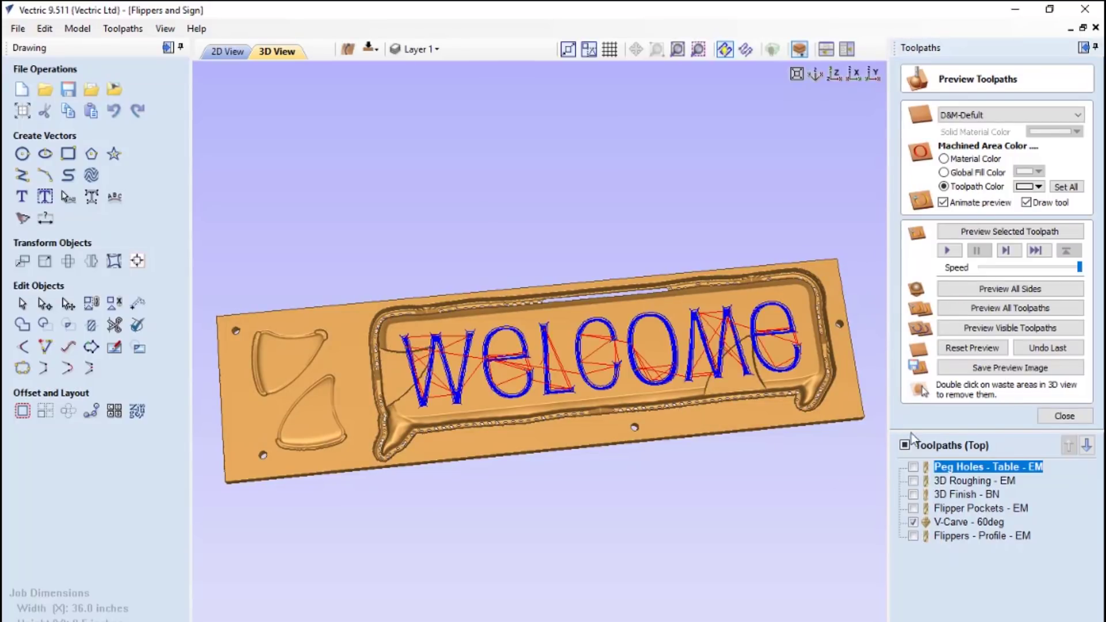
left_click(952, 330)
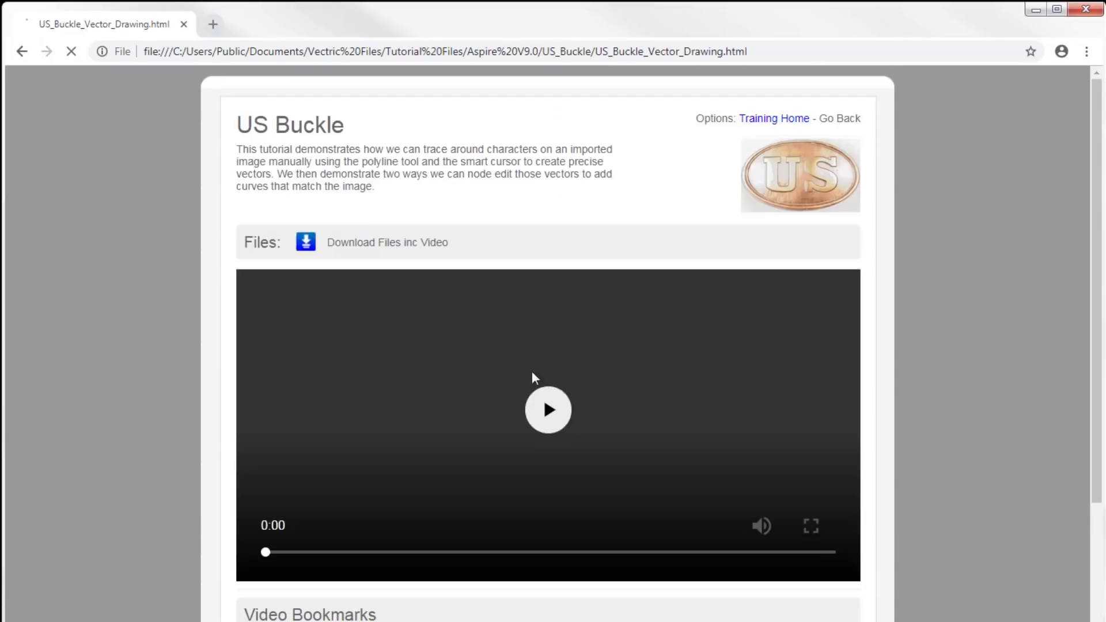
Find the US Buckle tutorial and start its 25-minute video.
left_click(539, 412)
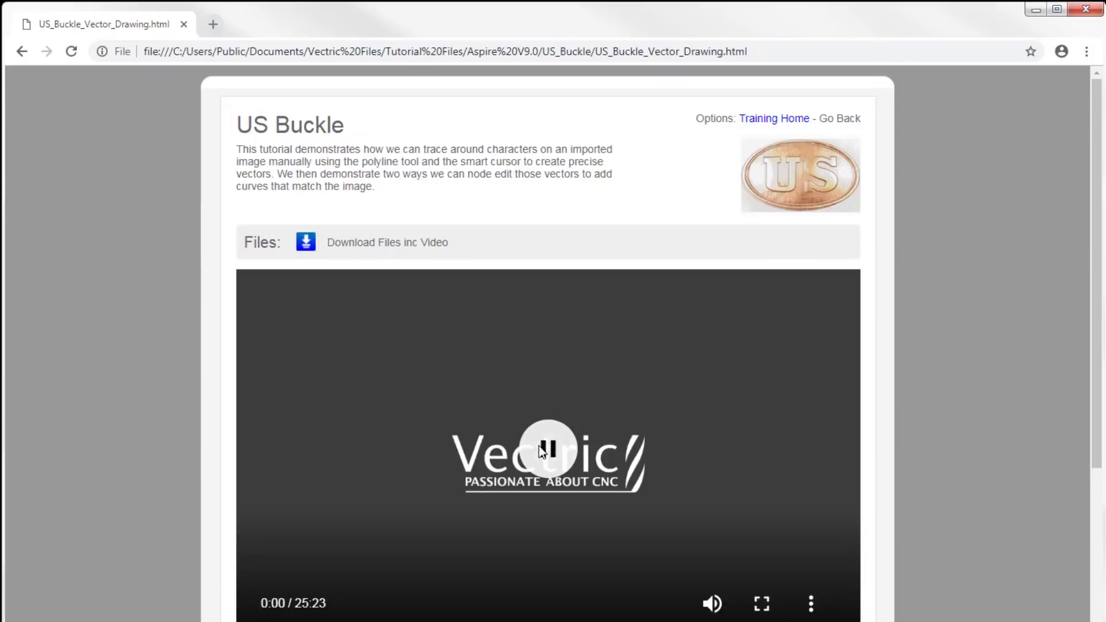
scroll(129, 489, "down", 3)
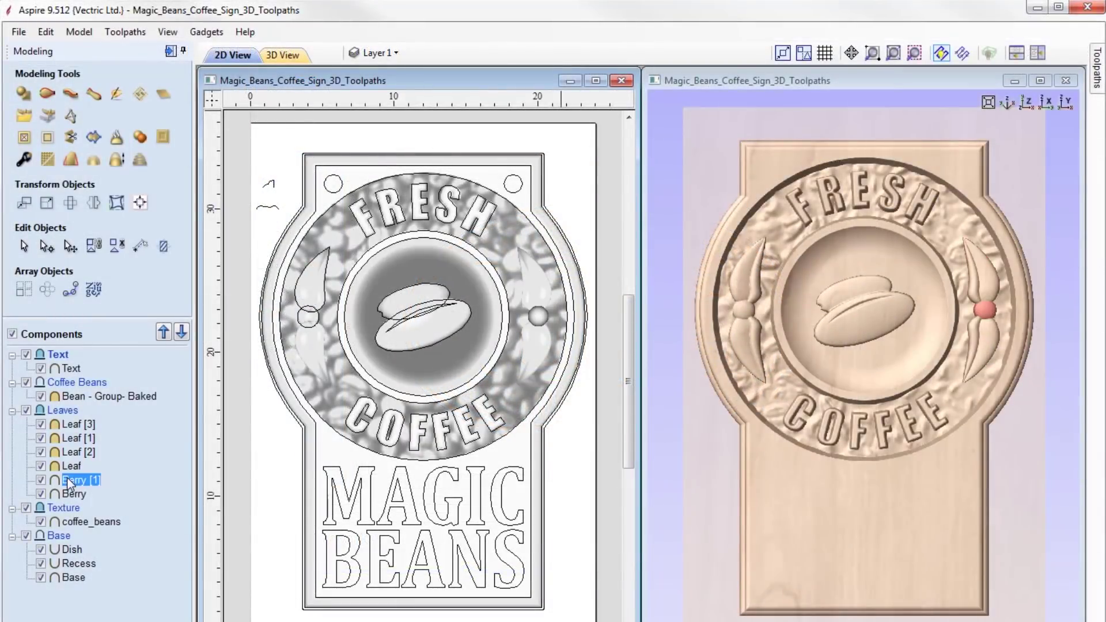
Preview the Magic Beans coffee sign's toolpaths from the Toolpaths list.
left_click(169, 51)
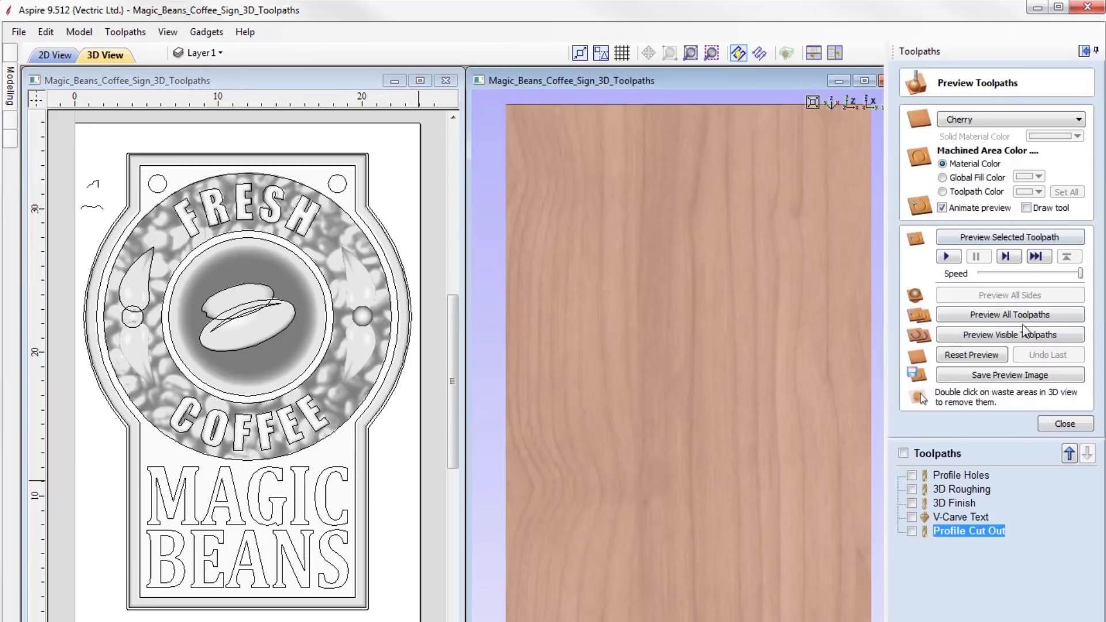
left_click(1022, 323)
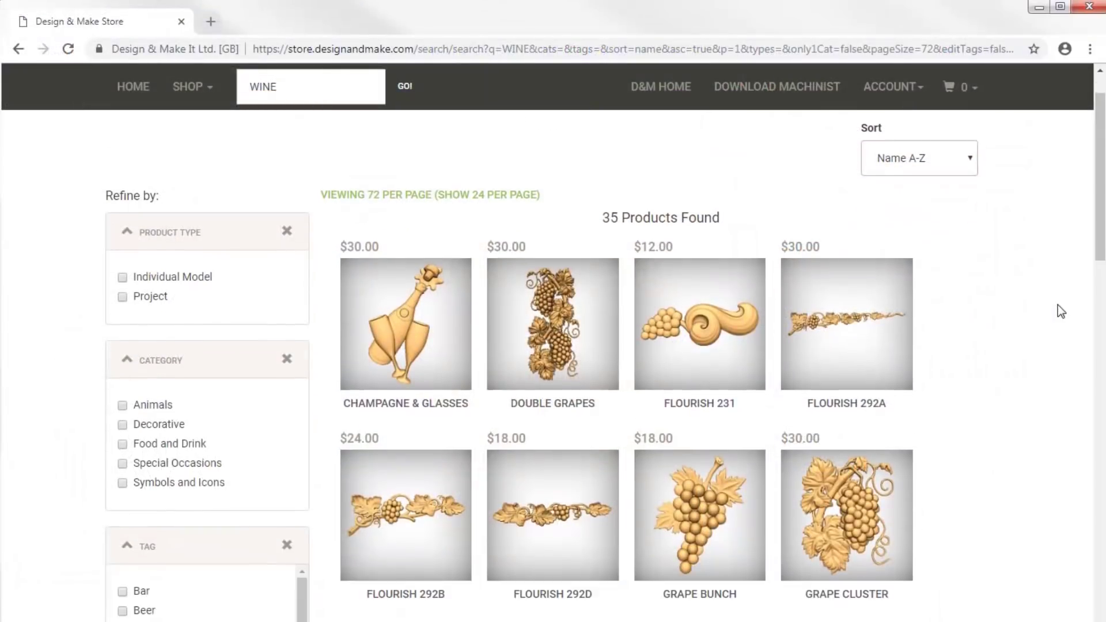
Scroll through the WINE search results and the Wine Bar No.1 included pieces.
scroll(1059, 311, "down", 3)
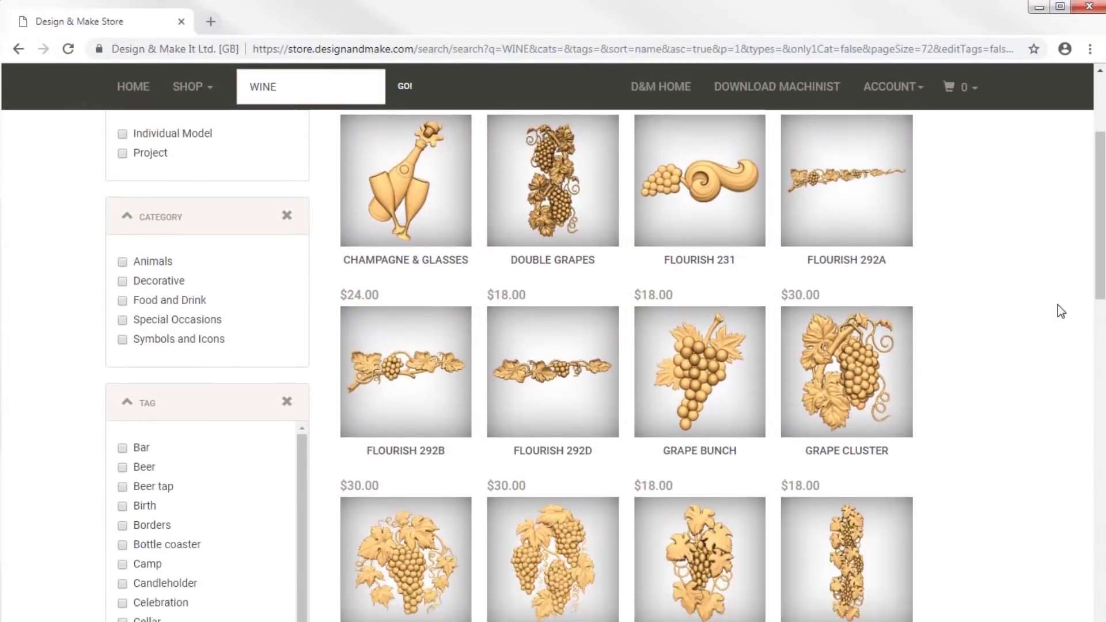
scroll(1060, 311, "down", 5)
scroll(1060, 311, "down", 5)
scroll(1060, 311, "down", 1)
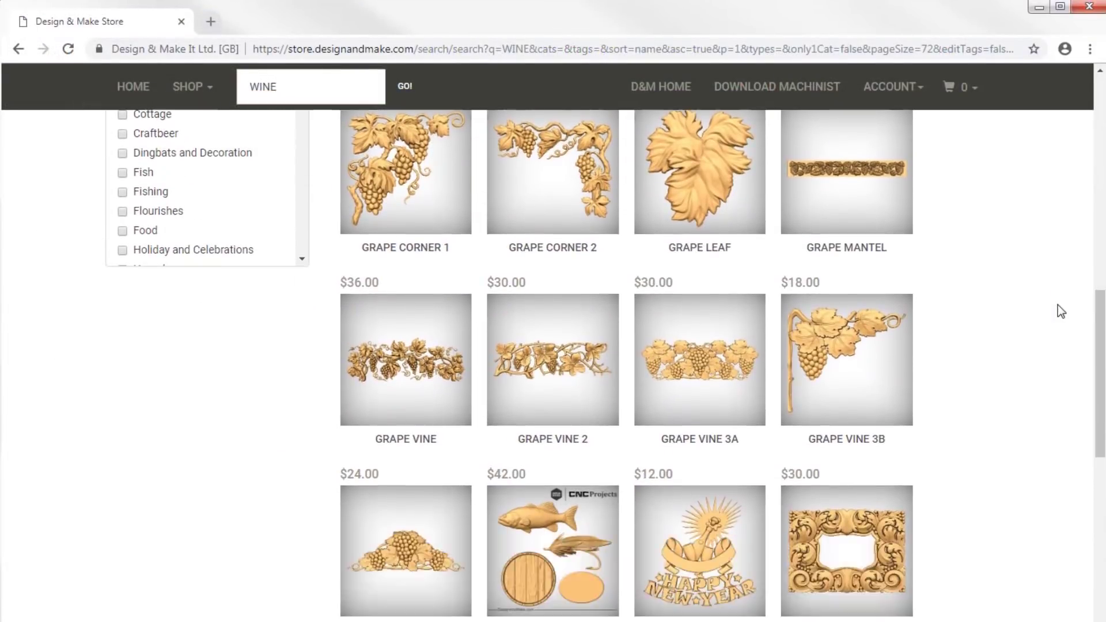
scroll(1058, 306, "down", 5)
scroll(1058, 305, "down", 2)
scroll(1058, 305, "down", 3)
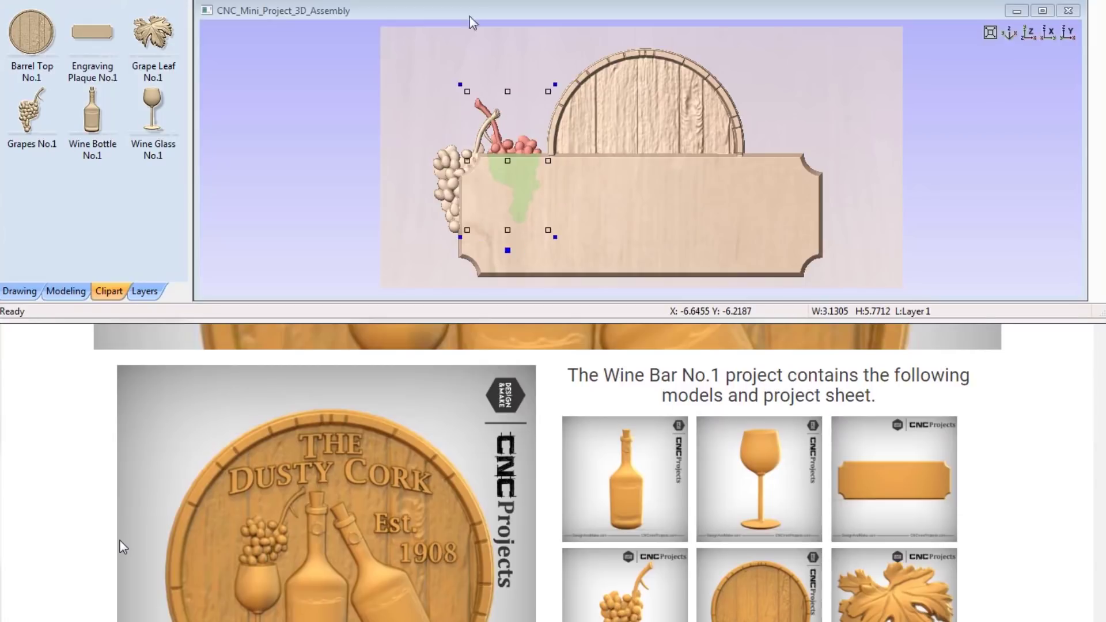
scroll(120, 541, "down", 2)
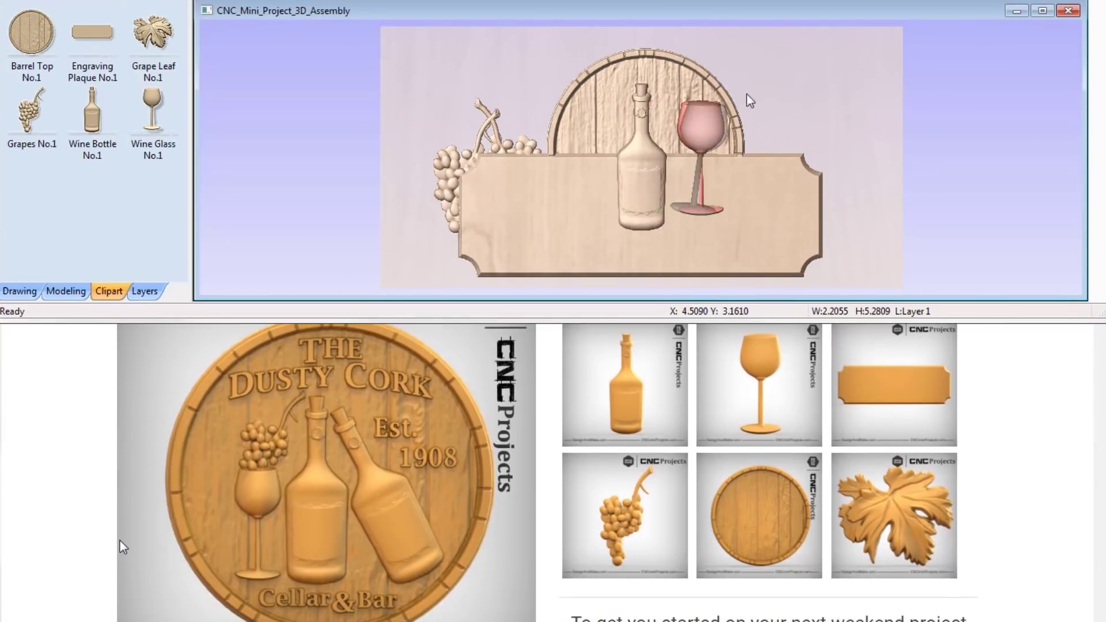
scroll(120, 541, "down", 1)
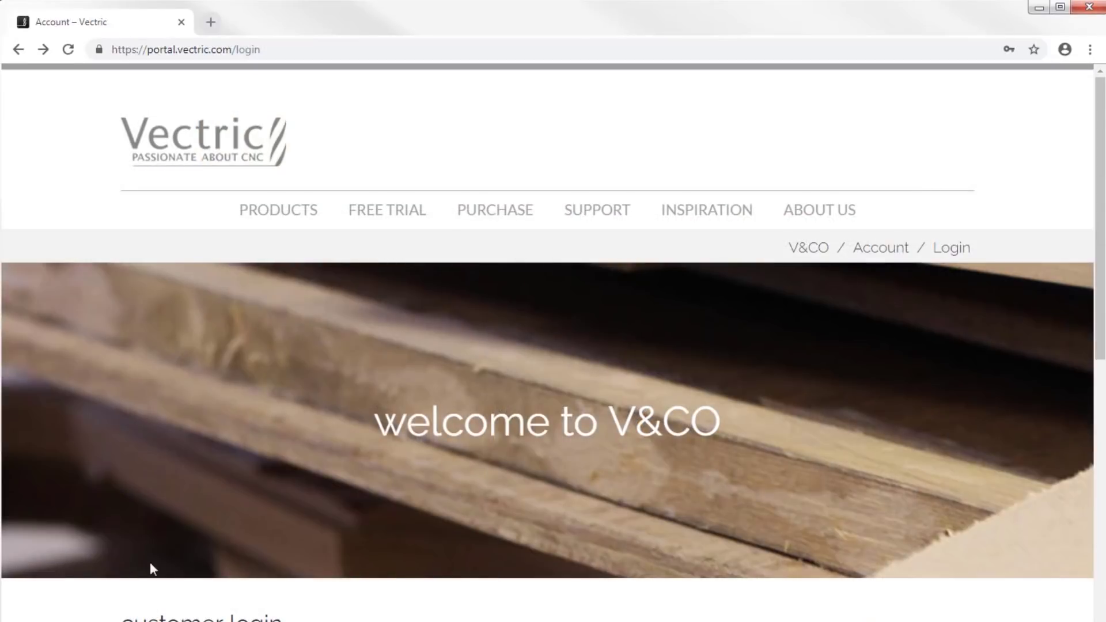
Scroll down the V&CO account page to the Project of the Month listings.
scroll(291, 548, "down", 5)
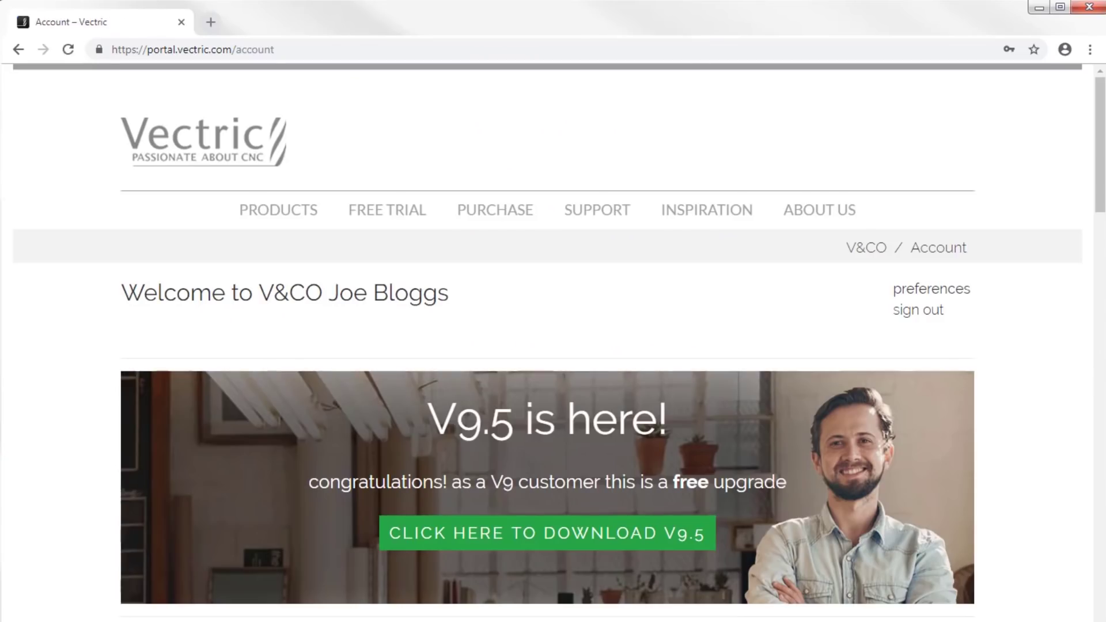
mouse_move(1101, 92)
left_mouse_down()
mouse_move(1099, 431)
mouse_move(1096, 288)
left_mouse_up()
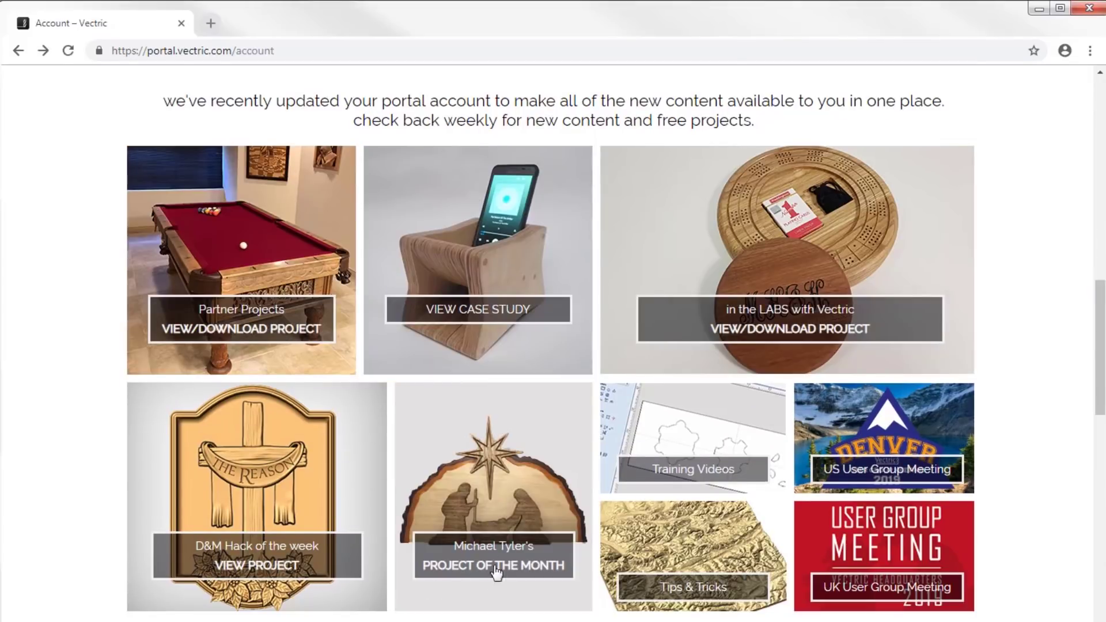
scroll(92, 413, "down", 2)
scroll(92, 412, "down", 5)
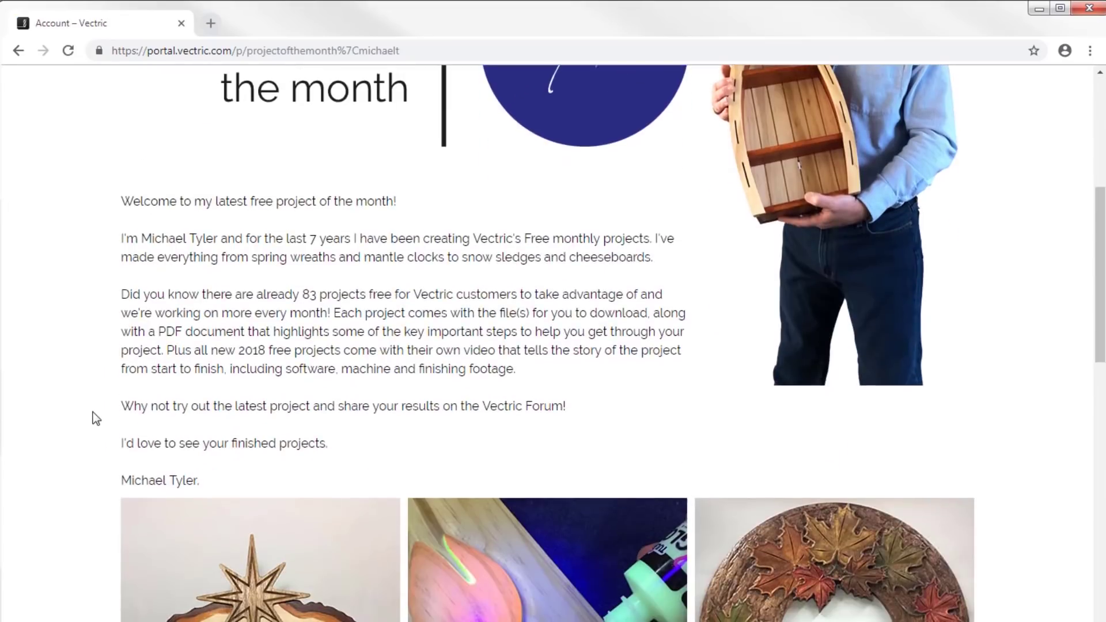
scroll(92, 412, "down", 5)
scroll(92, 413, "down", 4)
scroll(93, 412, "down", 3)
scroll(92, 413, "down", 3)
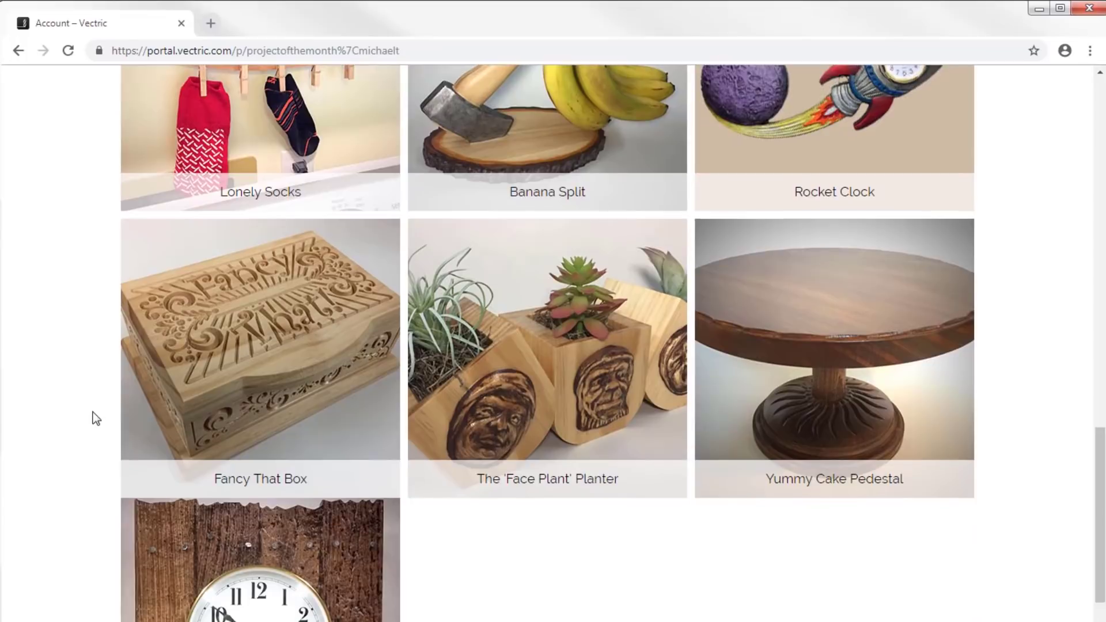
Open the Fancy That Box project page and play its vlog video.
left_click(138, 416)
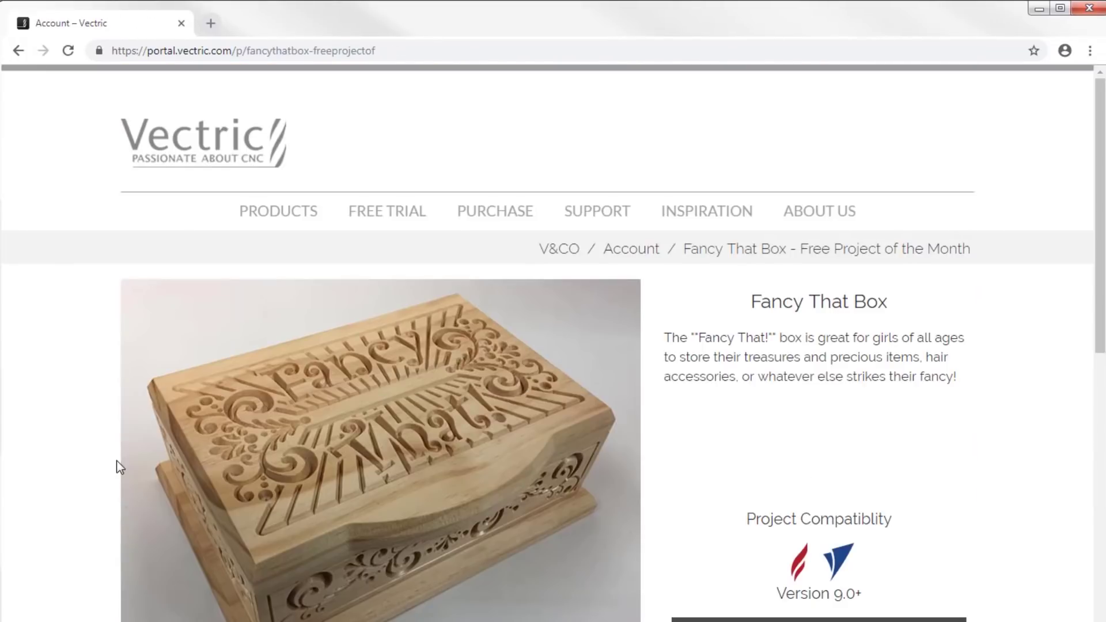
scroll(117, 466, "down", 3)
scroll(117, 465, "down", 2)
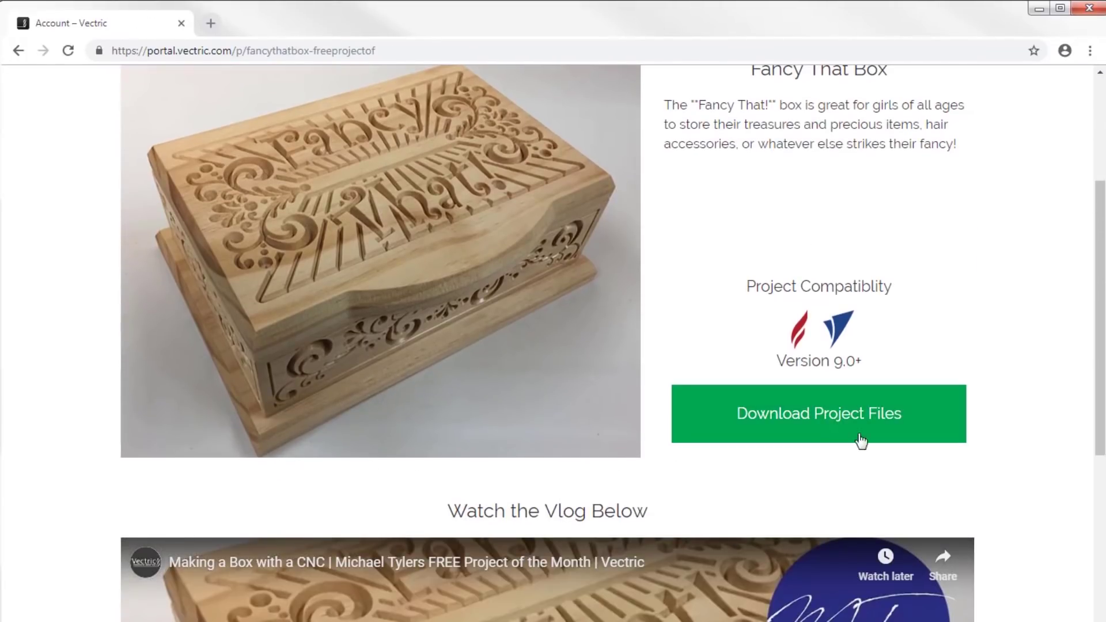
scroll(906, 476, "down", 5)
left_click(550, 351)
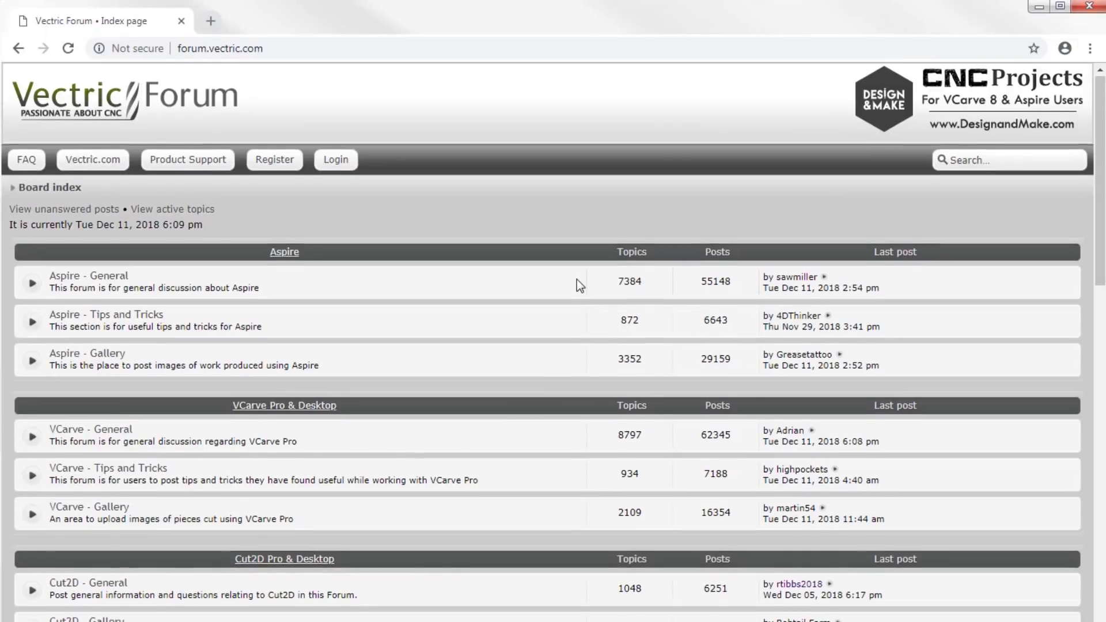
Find and open the 'Script fonts that carve well out of the box?' topic.
scroll(576, 278, "down", 3)
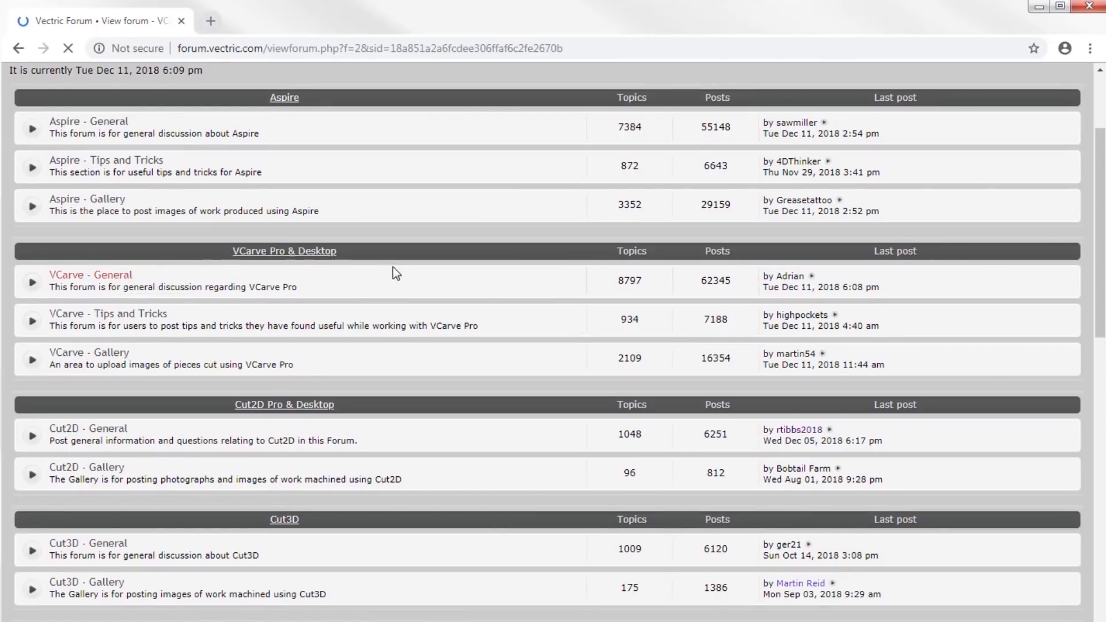
scroll(404, 274, "down", 4)
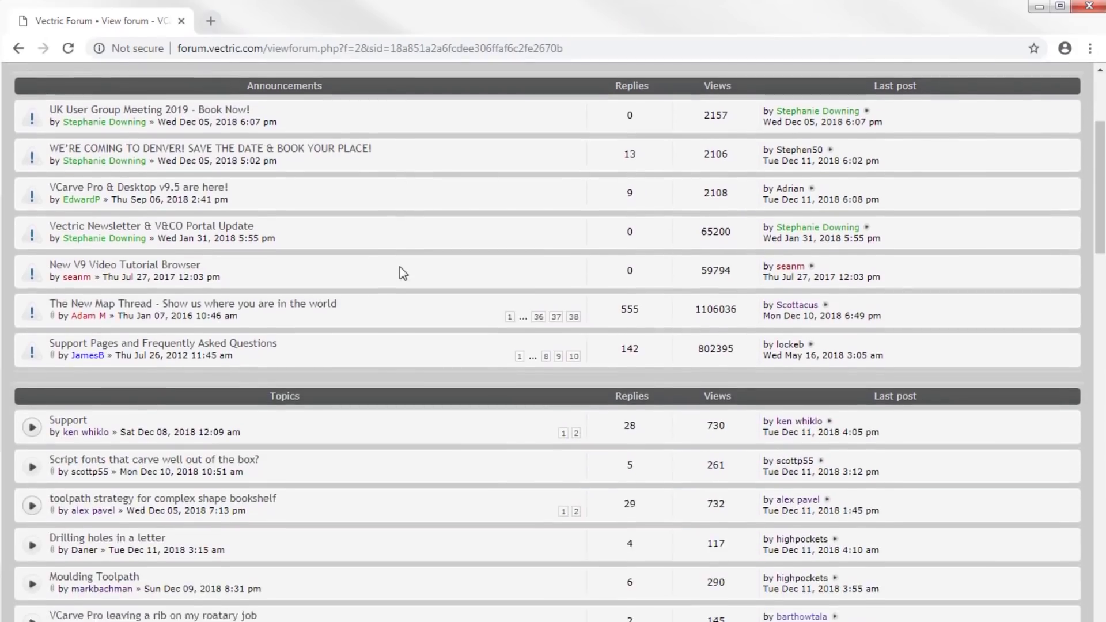
scroll(404, 274, "down", 1)
scroll(403, 274, "down", 1)
scroll(403, 273, "down", 1)
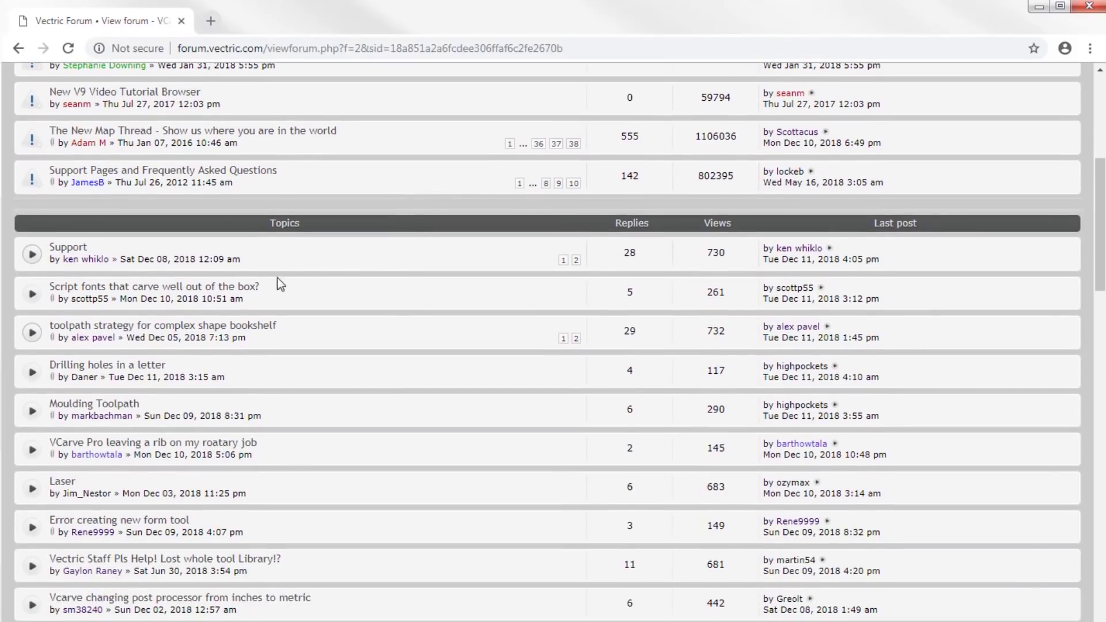
left_click(249, 292)
Read down through the script-fonts thread's replies.
scroll(413, 279, "down", 1)
scroll(413, 278, "down", 2)
scroll(413, 279, "down", 5)
scroll(413, 283, "down", 3)
scroll(413, 286, "down", 5)
scroll(413, 285, "down", 3)
scroll(413, 288, "down", 4)
scroll(413, 289, "down", 5)
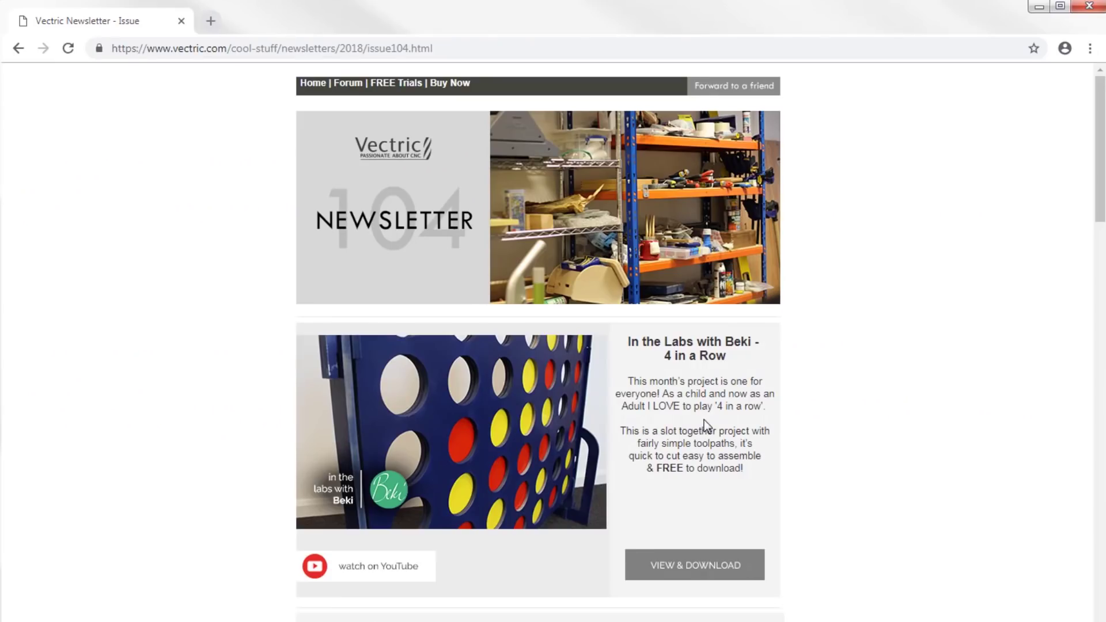
scroll(706, 426, "down", 3)
scroll(706, 427, "down", 1)
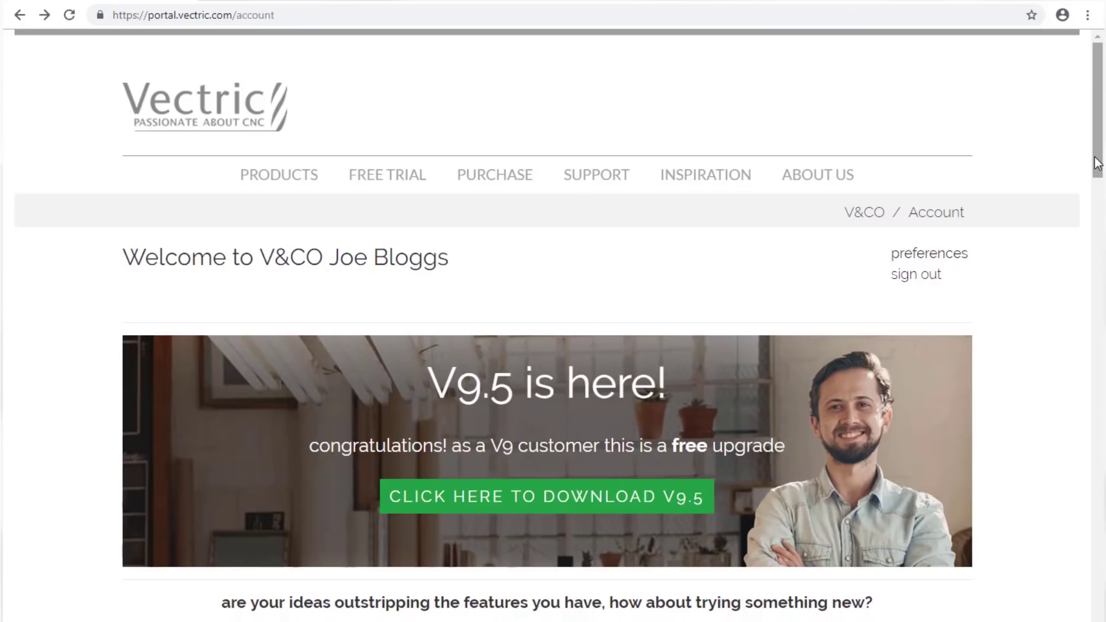
Scroll the paid upgrades table, then the licences page listing VCarve Pro 9.5.
left_click_drag(1097, 163, 1099, 238)
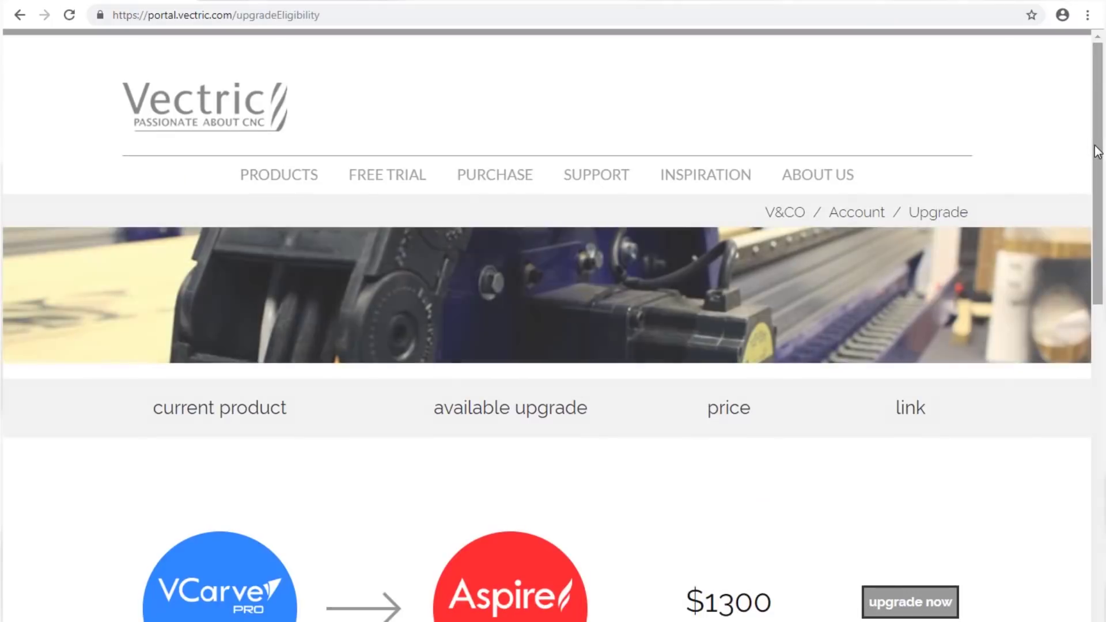
left_click_drag(1097, 154, 1100, 287)
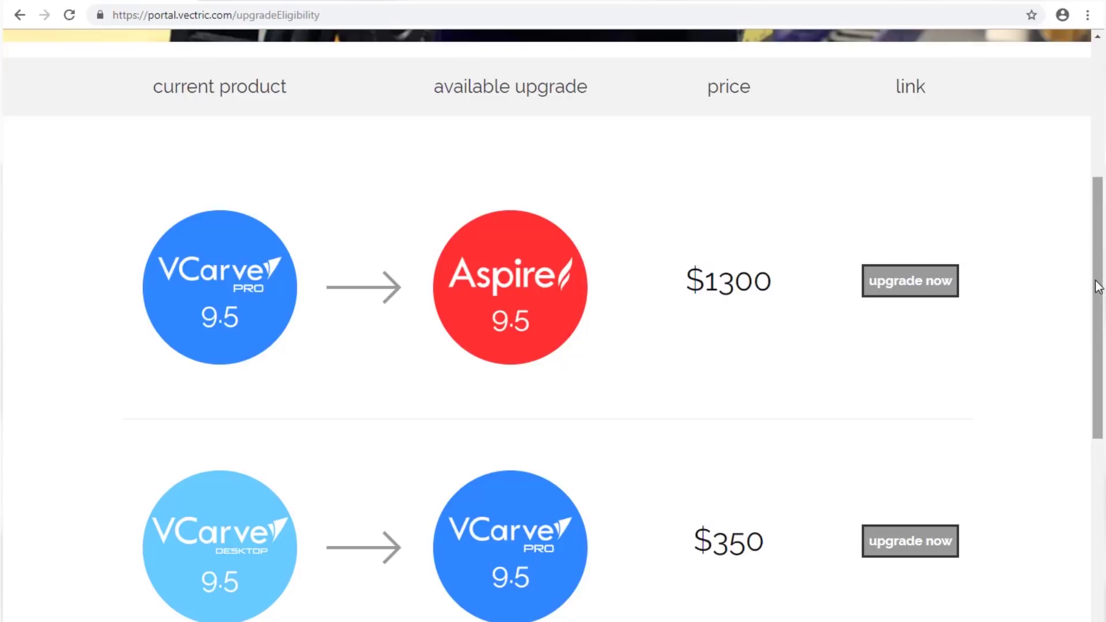
left_click_drag(1099, 286, 1099, 288)
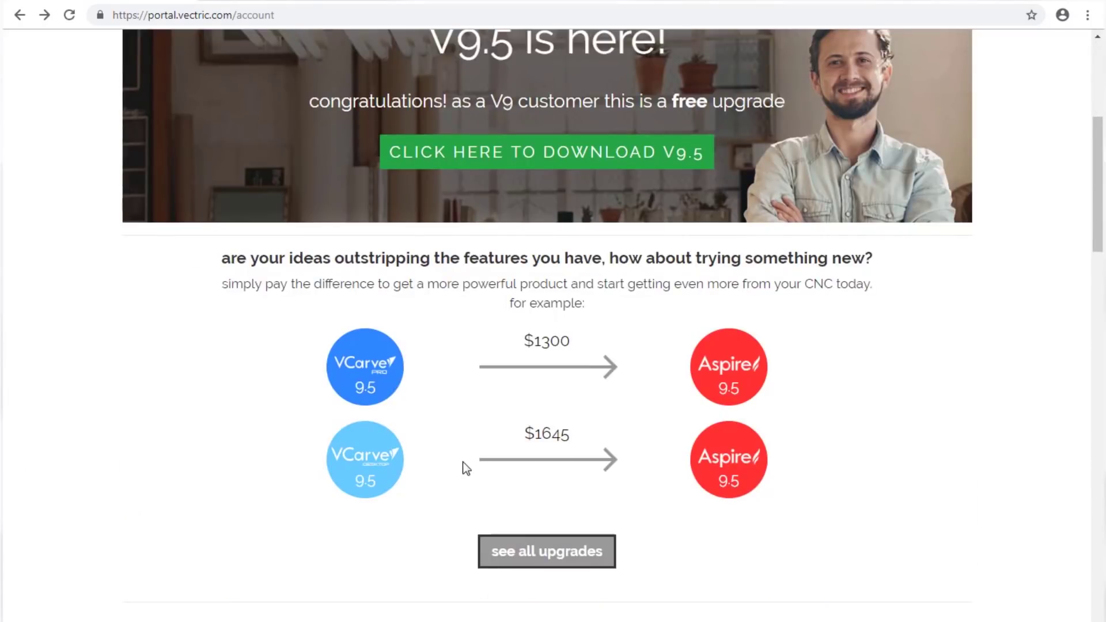
scroll(462, 462, "up", 4)
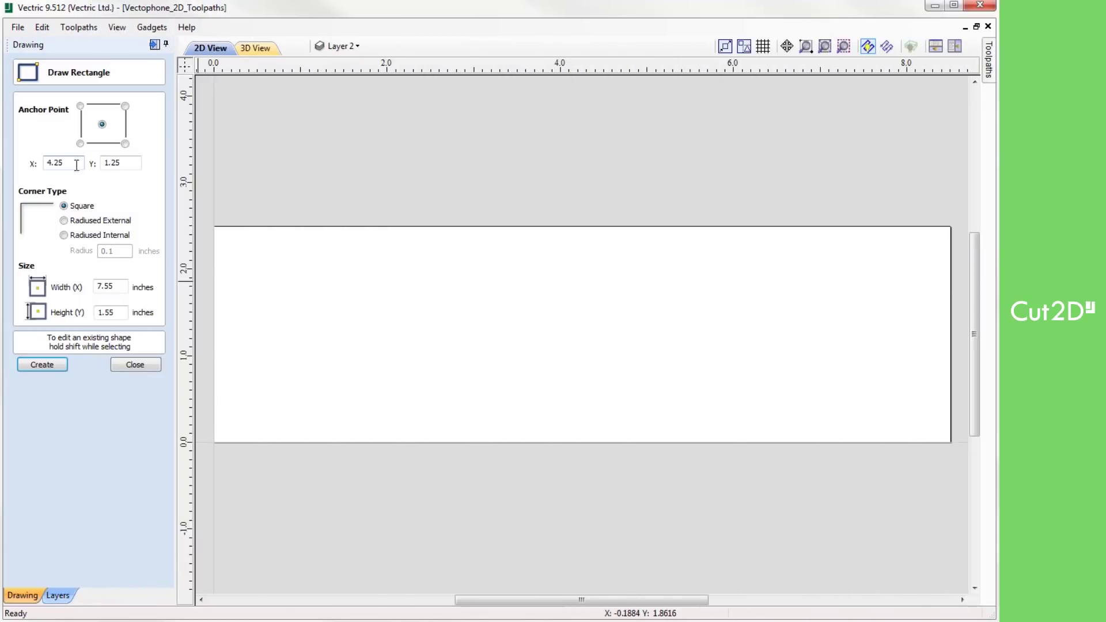
Draw a 7.75 x 1.75 radiused-corner border rectangle plus the notched inner frame.
type("75")
left_click_drag(110, 312, 120, 312)
left_click(59, 365)
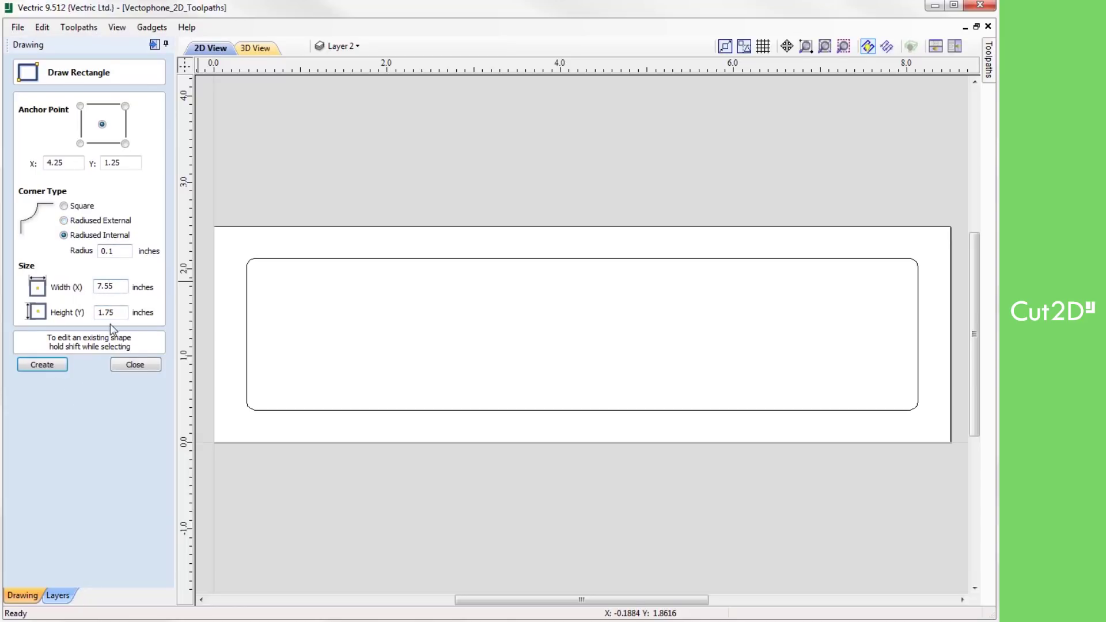
left_click(42, 364)
Import Vectophone_Text.dxf script text and serial number onto the nameplate.
left_click(135, 365)
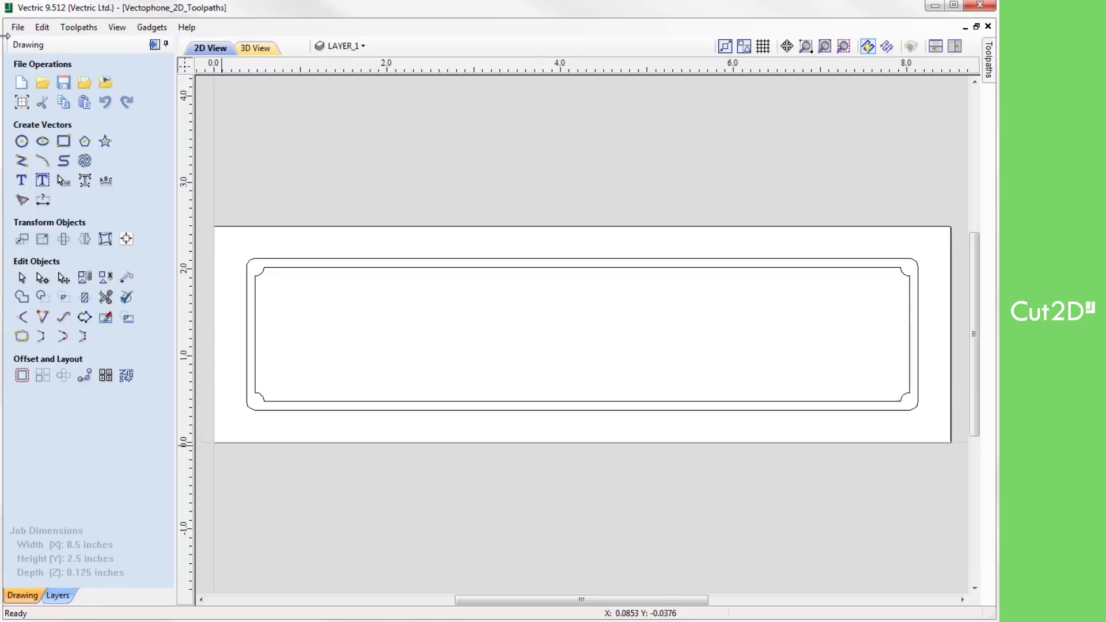
left_click(18, 27)
left_click(195, 186)
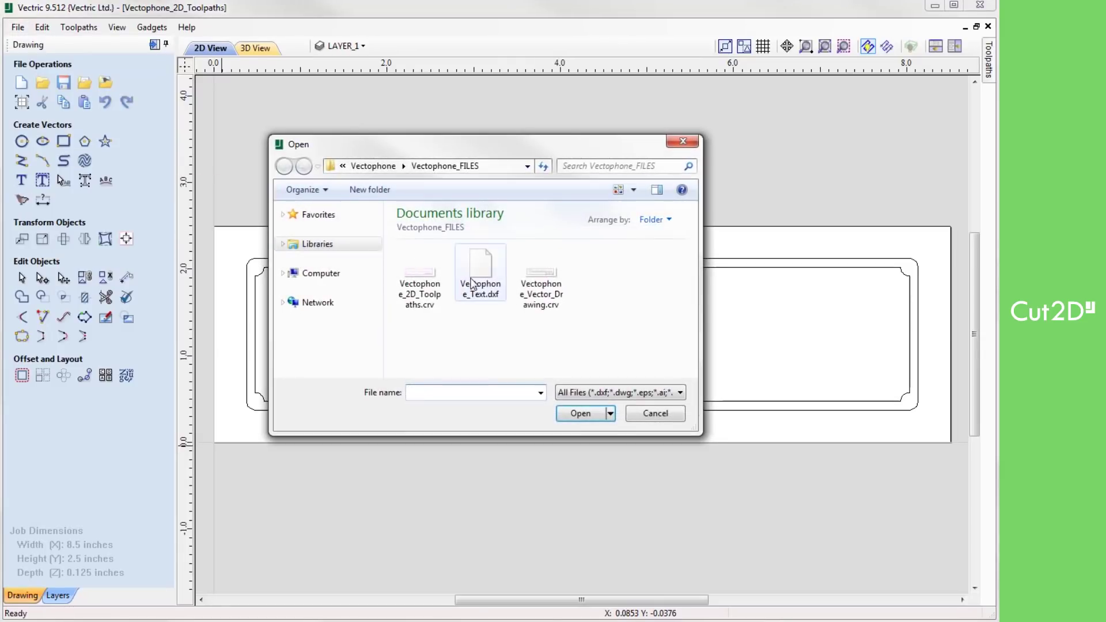
double_click(481, 254)
left_click(397, 398)
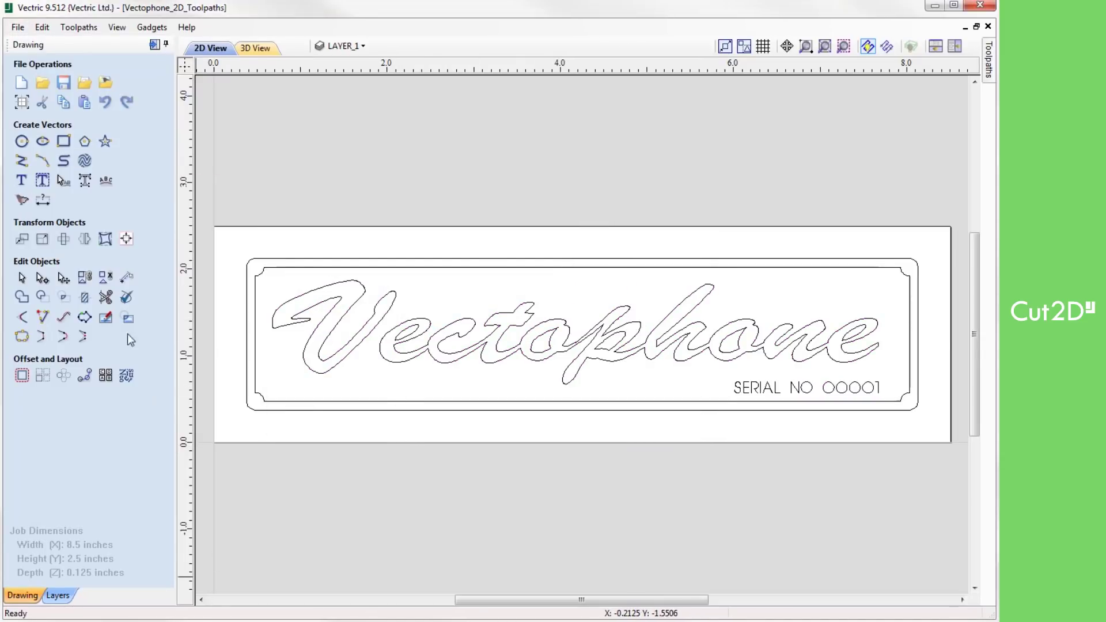
left_click(22, 142)
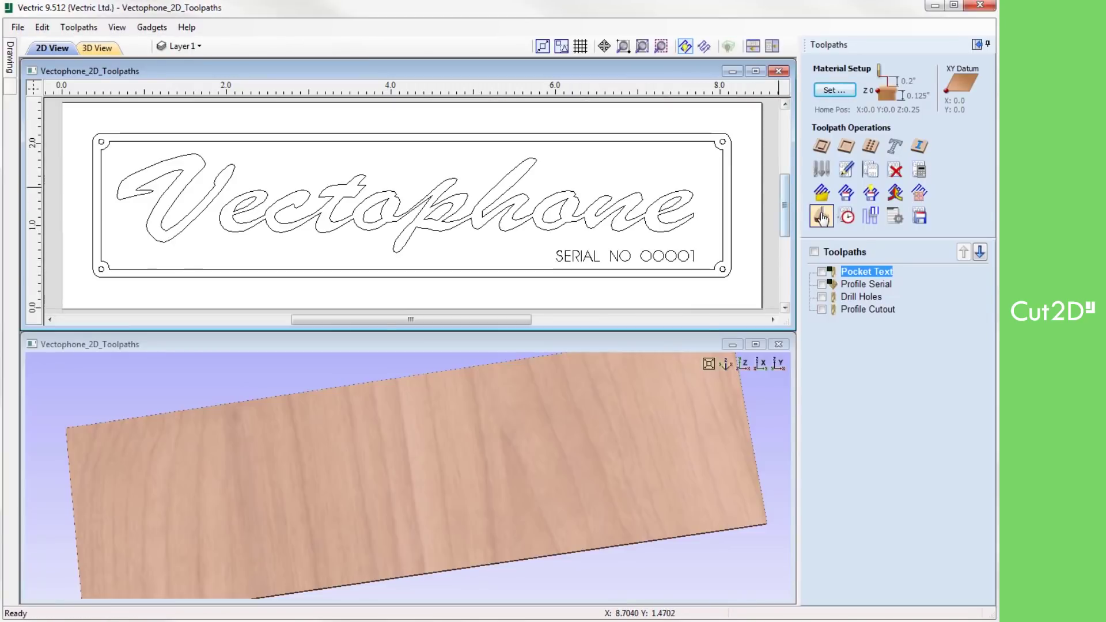
Preview all of the Vectophone nameplate's toolpaths cutting into the material.
left_click(822, 218)
left_click(927, 282)
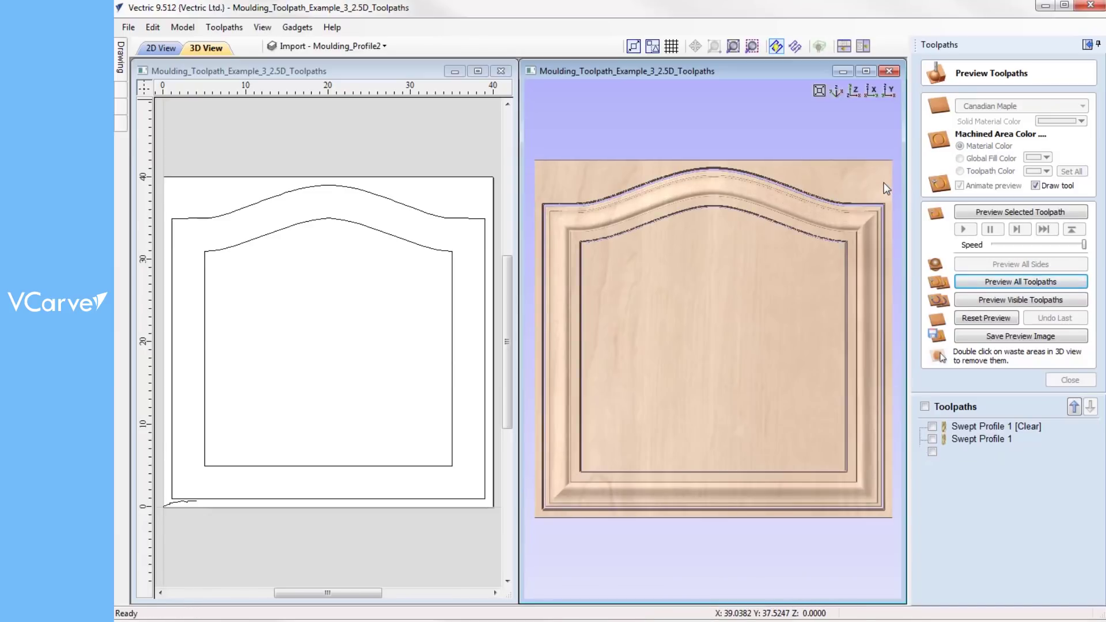
Tilt the moulded panel preview, then place Crown and Fleur_de_Lys clipart on the shield.
double_click(790, 315)
mouse_move(790, 316)
left_mouse_down()
mouse_move(682, 420)
mouse_move(718, 369)
mouse_move(658, 368)
mouse_move(735, 403)
left_mouse_up()
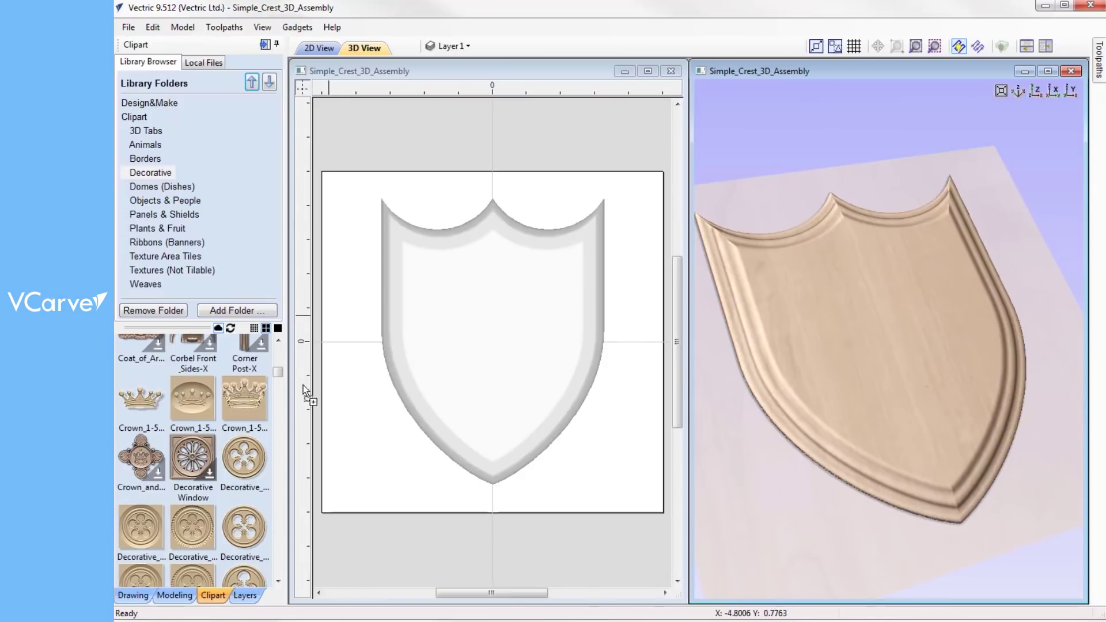
left_click_drag(303, 384, 511, 346)
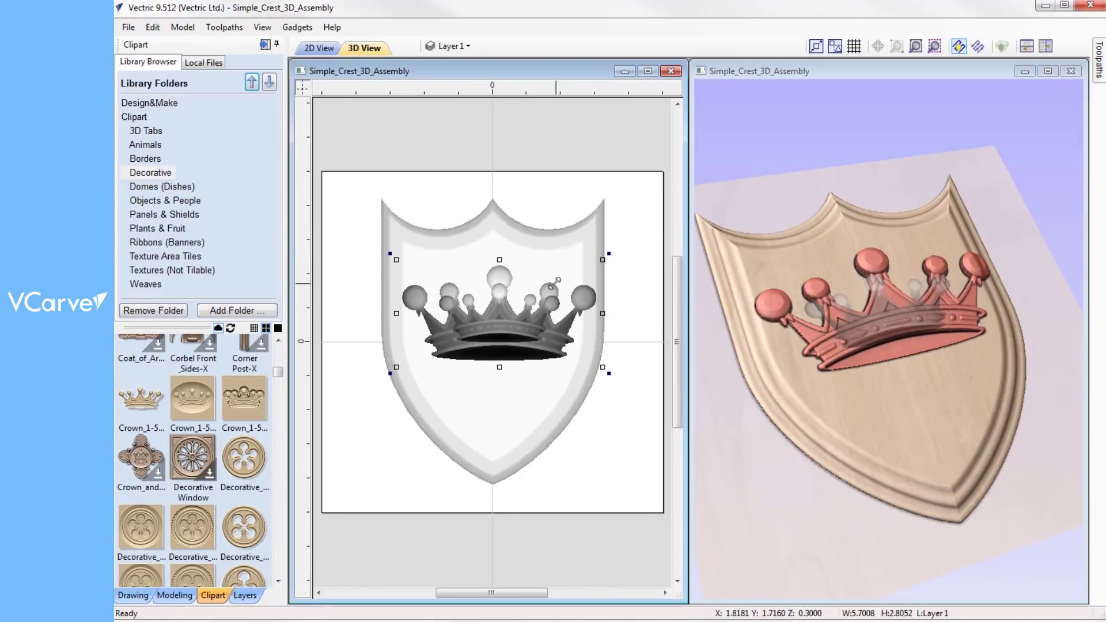
left_click_drag(278, 373, 281, 391)
left_click_drag(140, 464, 490, 346)
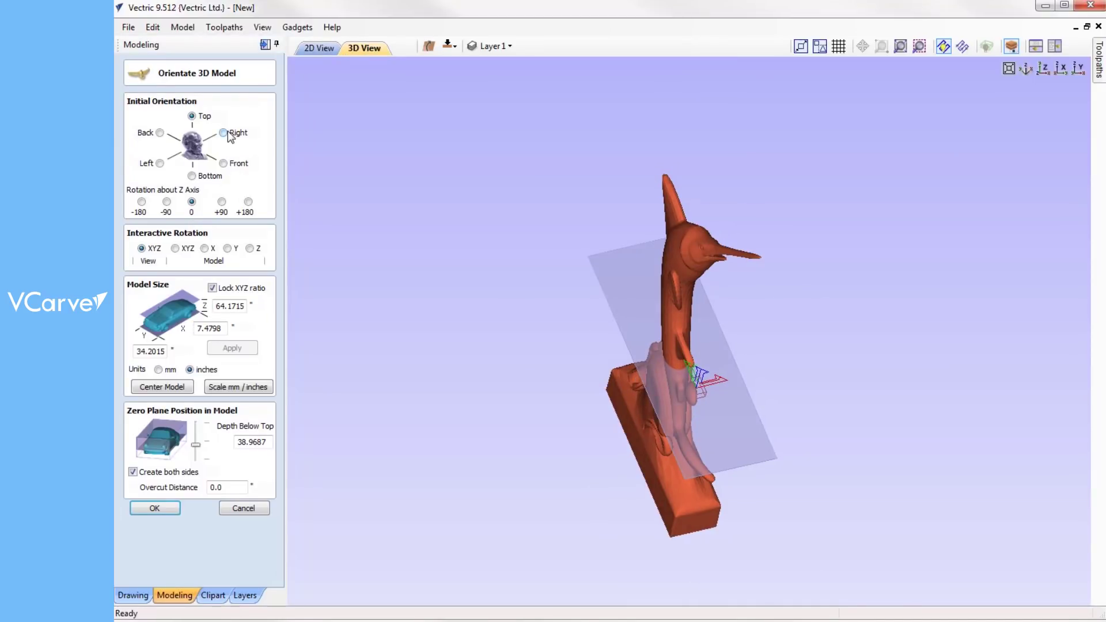
Import the swordfish model in Right orientation, rotated -90, scaled from mm to inches.
left_click(224, 132)
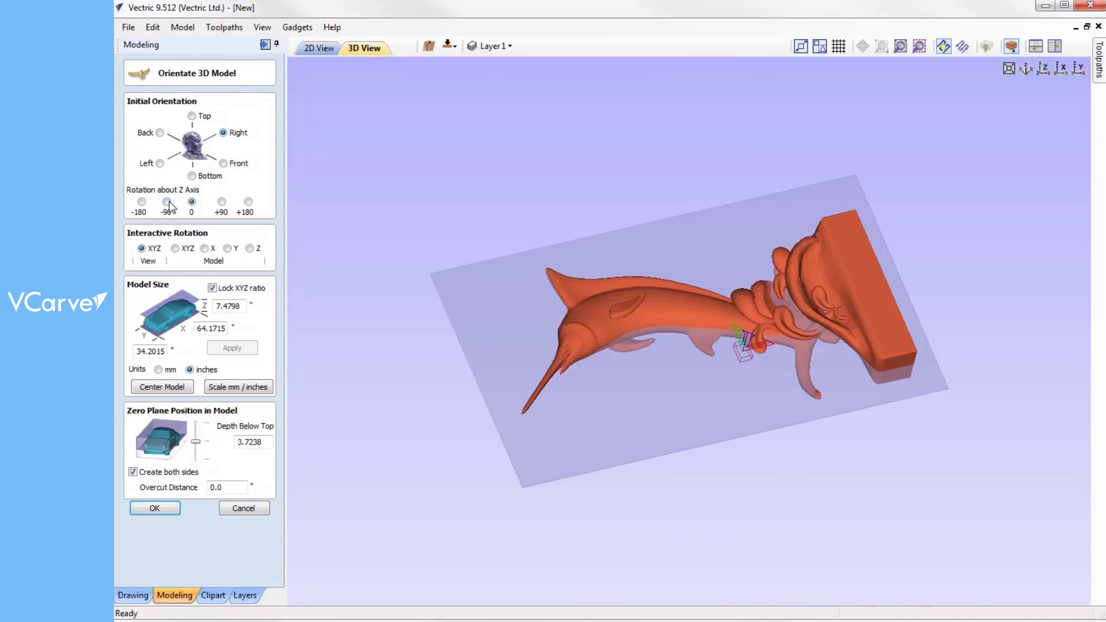
left_click(168, 202)
left_click(225, 390)
left_click(166, 514)
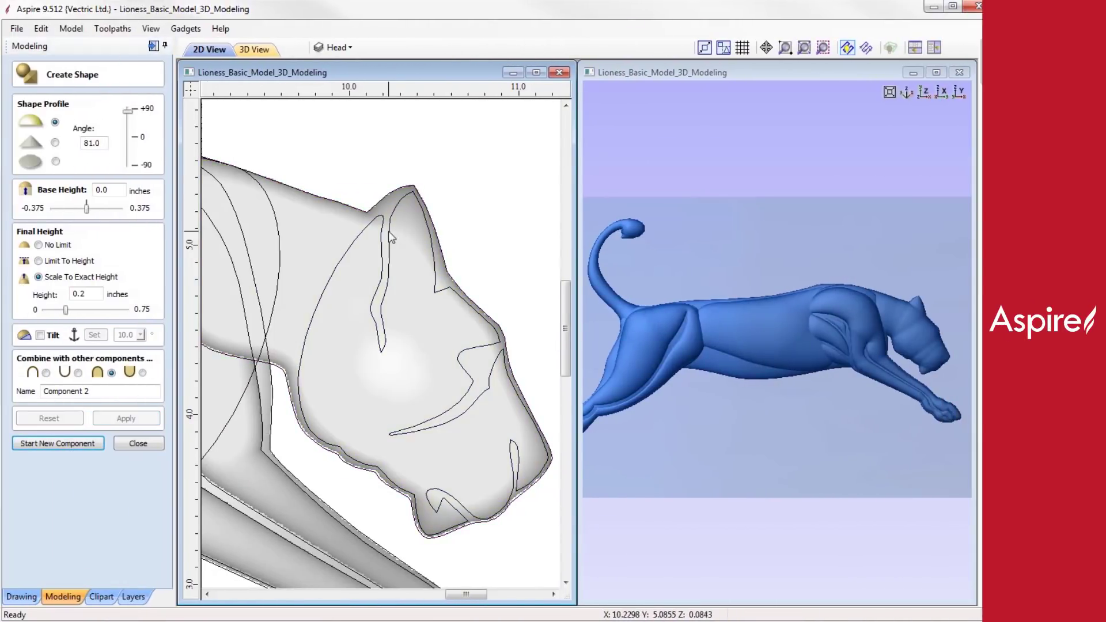
Lower the lioness head and smooth the creases along its belly and hind leg.
left_click(391, 237)
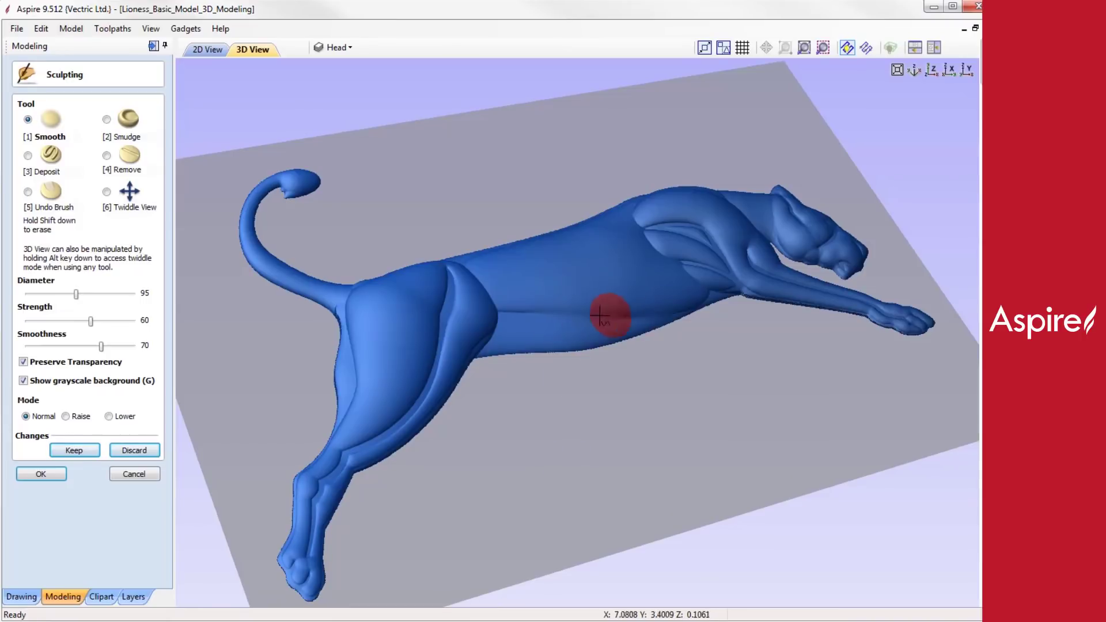
left_click_drag(597, 314, 464, 358)
mouse_move(350, 383)
left_mouse_down()
mouse_move(353, 365)
mouse_move(279, 449)
mouse_move(291, 524)
mouse_move(309, 280)
left_mouse_up()
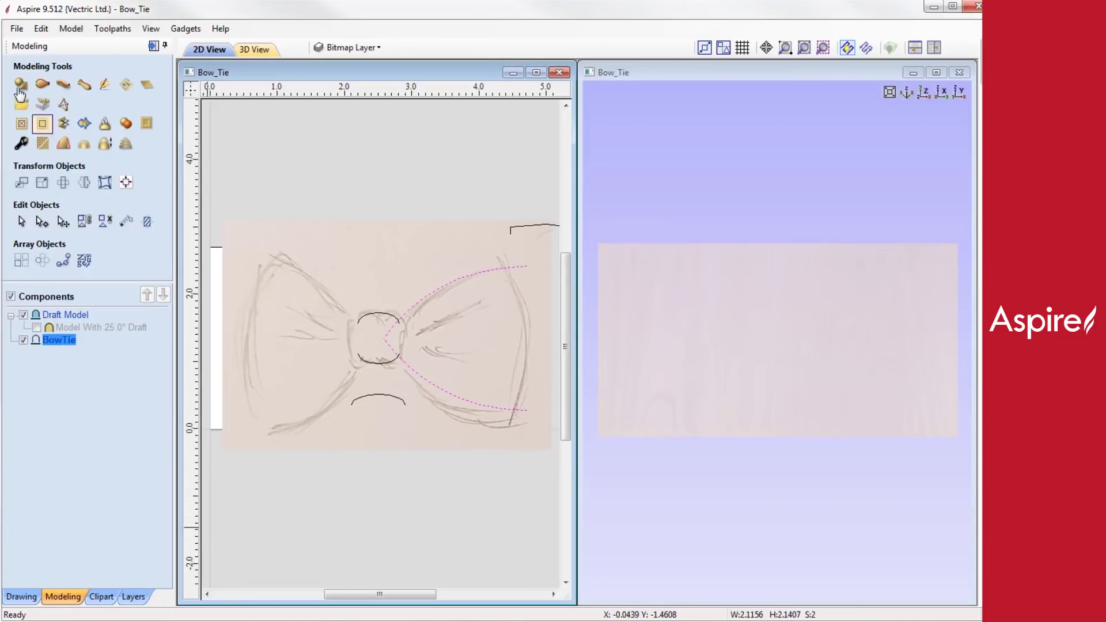
Two Rail Sweep the bow tie's wings and knot, then build the lily leaf shape.
left_click(42, 84)
left_click(124, 117)
left_click(126, 340)
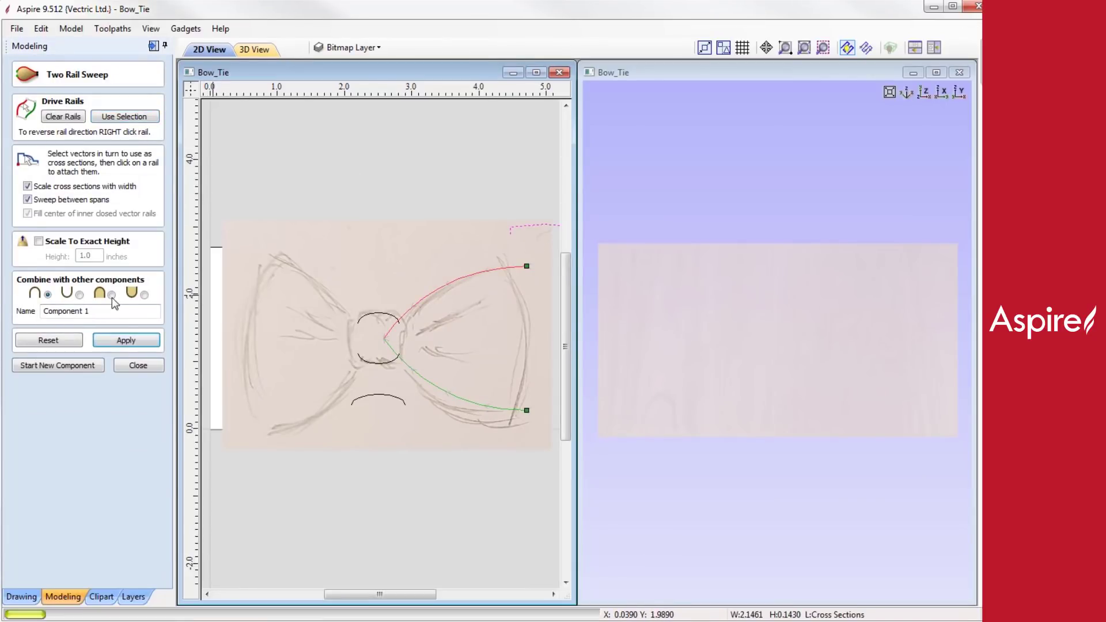
left_click(86, 364)
left_click(384, 363, "shift")
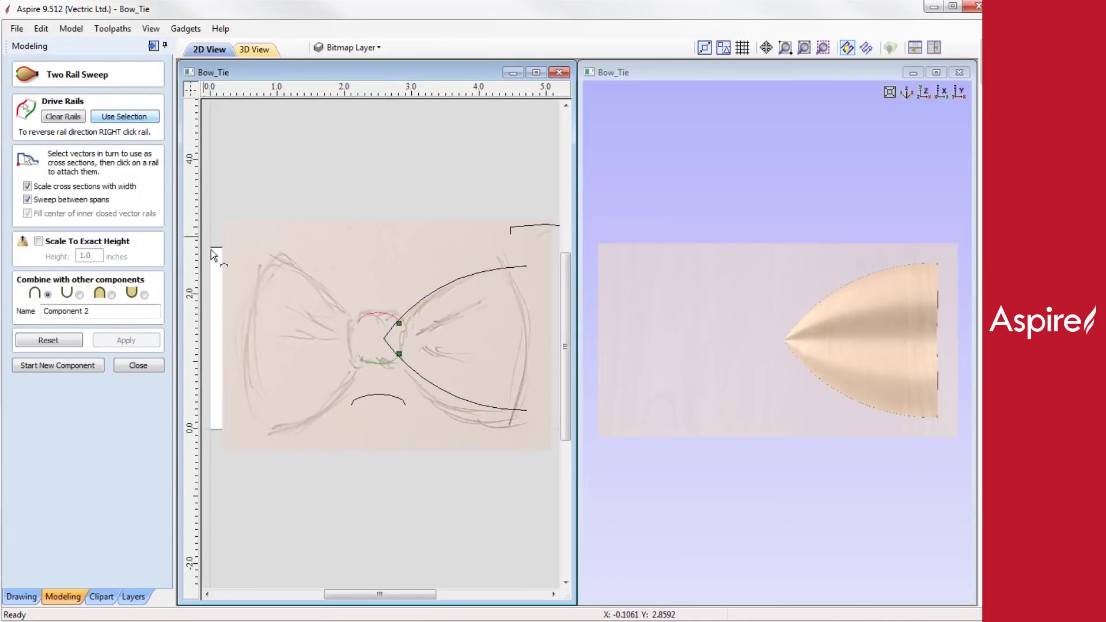
left_click(126, 340)
left_click(138, 365)
left_click_drag(690, 454, 834, 350)
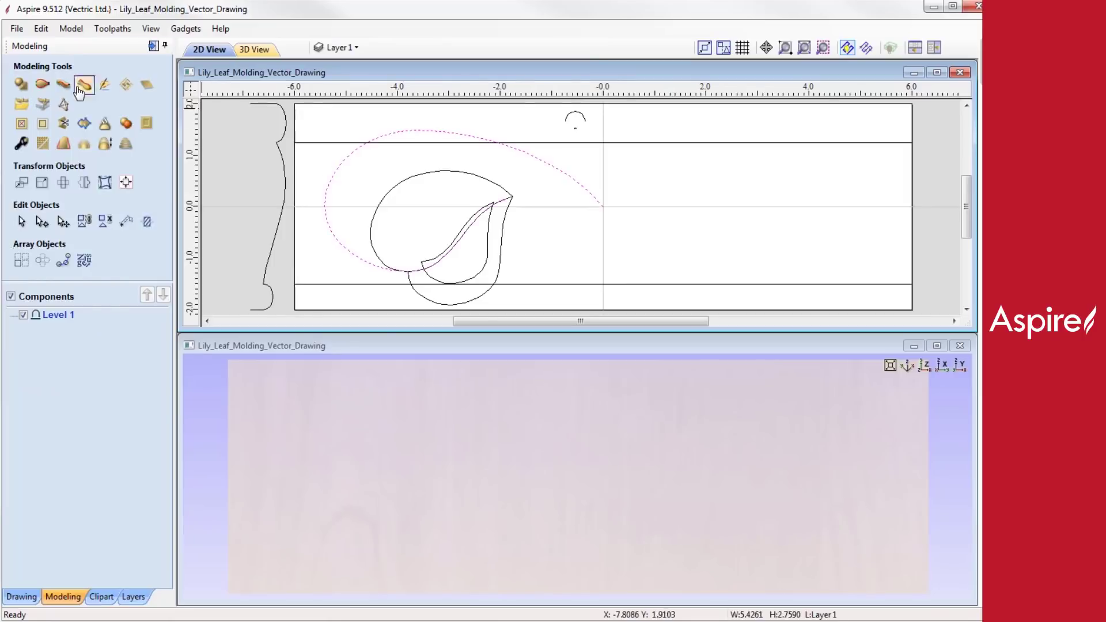
left_click(84, 85)
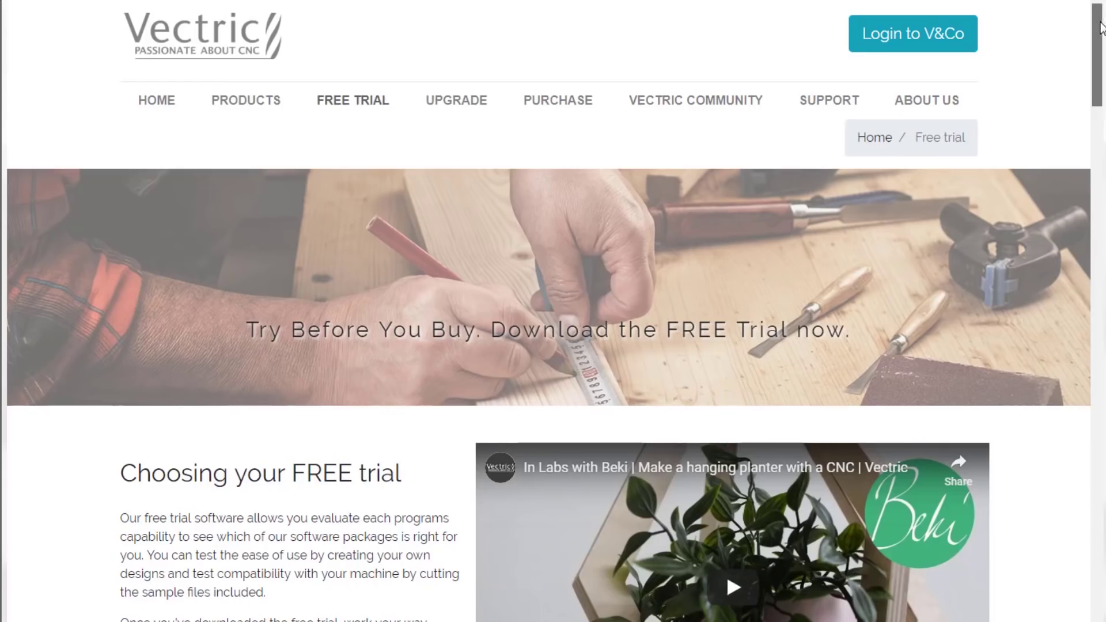
mouse_move(1100, 26)
left_mouse_down()
mouse_move(1097, 144)
mouse_move(1080, 186)
left_mouse_up()
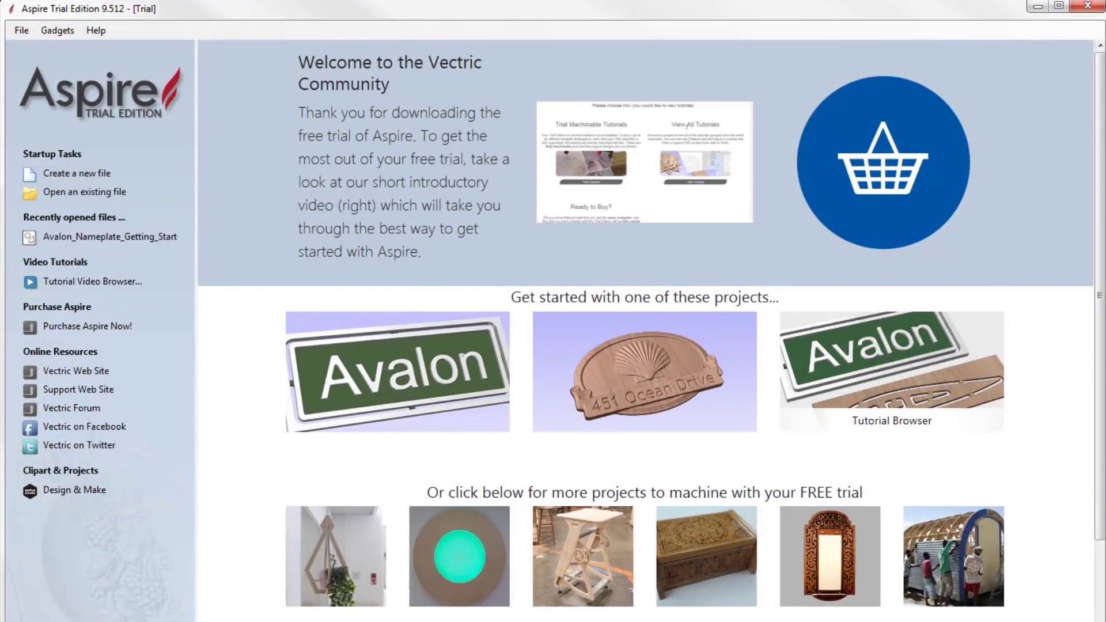
Open the Shell Sign tutorial from the Tutorial Video Browser's Trial Machinable Tutorials.
scroll(857, 444, "down", 1)
scroll(852, 403, "down", 2)
scroll(846, 317, "up", 1)
scroll(840, 257, "up", 2)
left_click(95, 282)
scroll(497, 352, "down", 3)
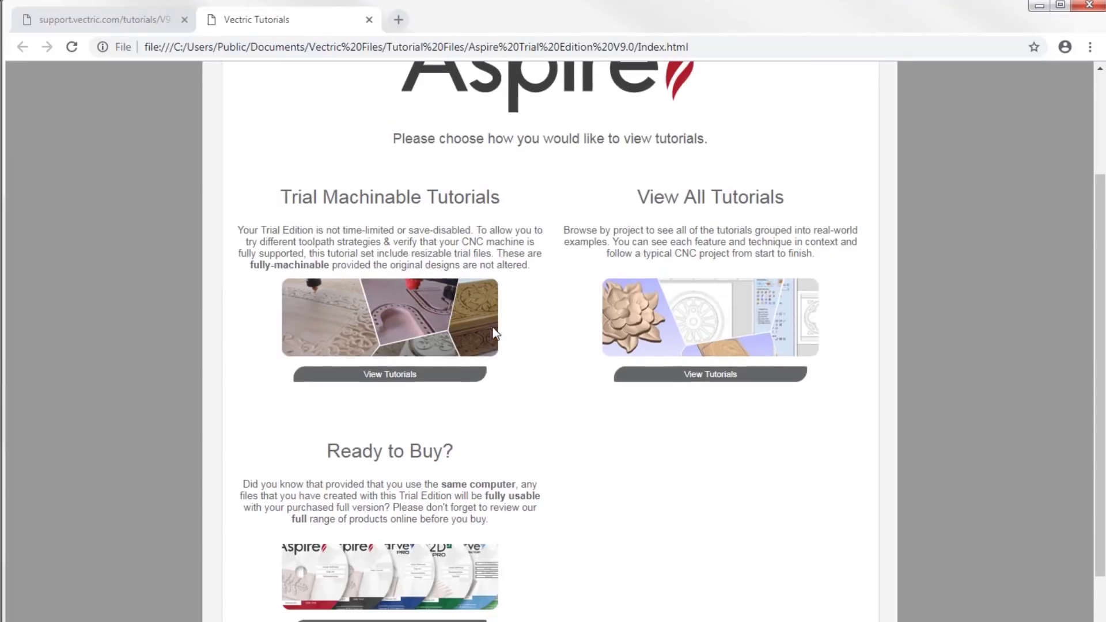
left_click(392, 380)
scroll(419, 323, "down", 3)
scroll(447, 323, "down", 3)
left_click(759, 430)
scroll(765, 439, "down", 2)
scroll(765, 439, "down", 1)
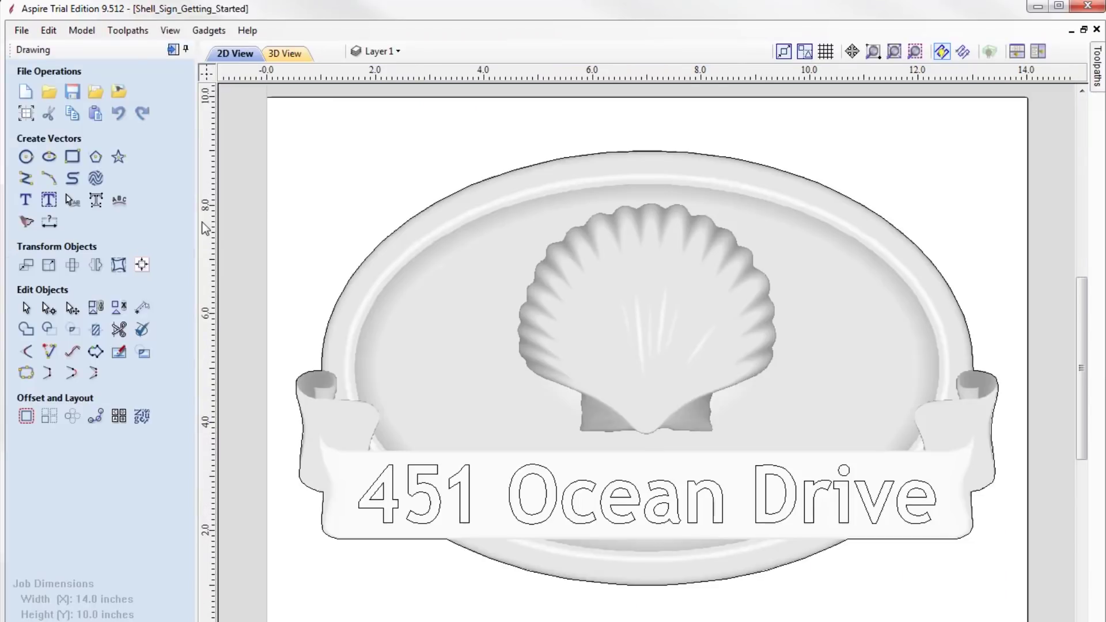
Tile the 2D and 3D views and preview the 3D Finish Sign toolpath in cherry.
left_click(1017, 51)
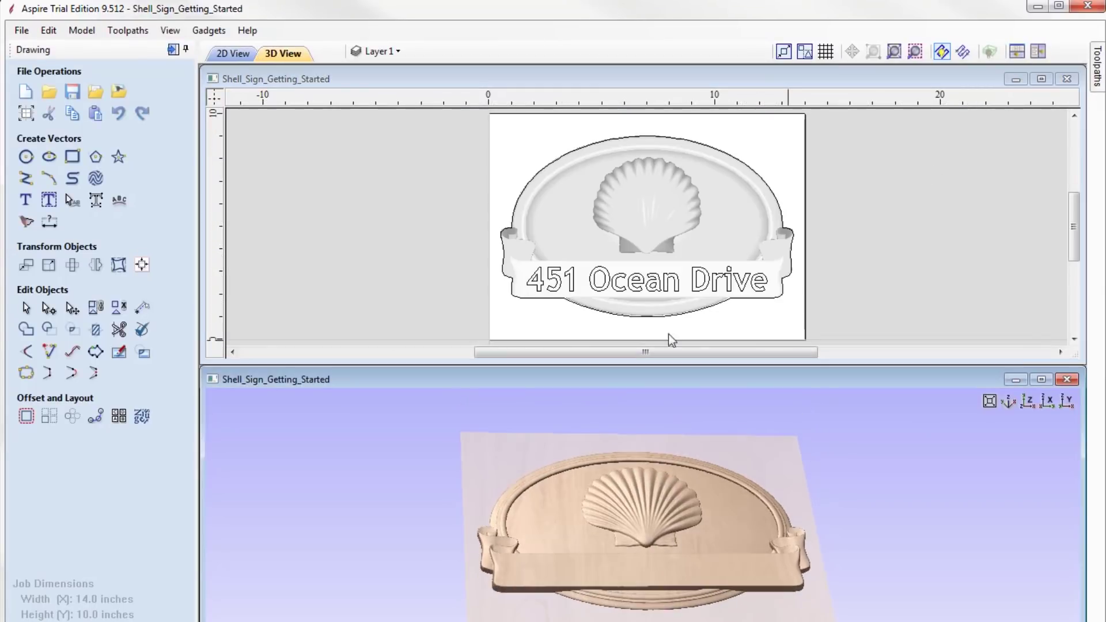
left_click(172, 50)
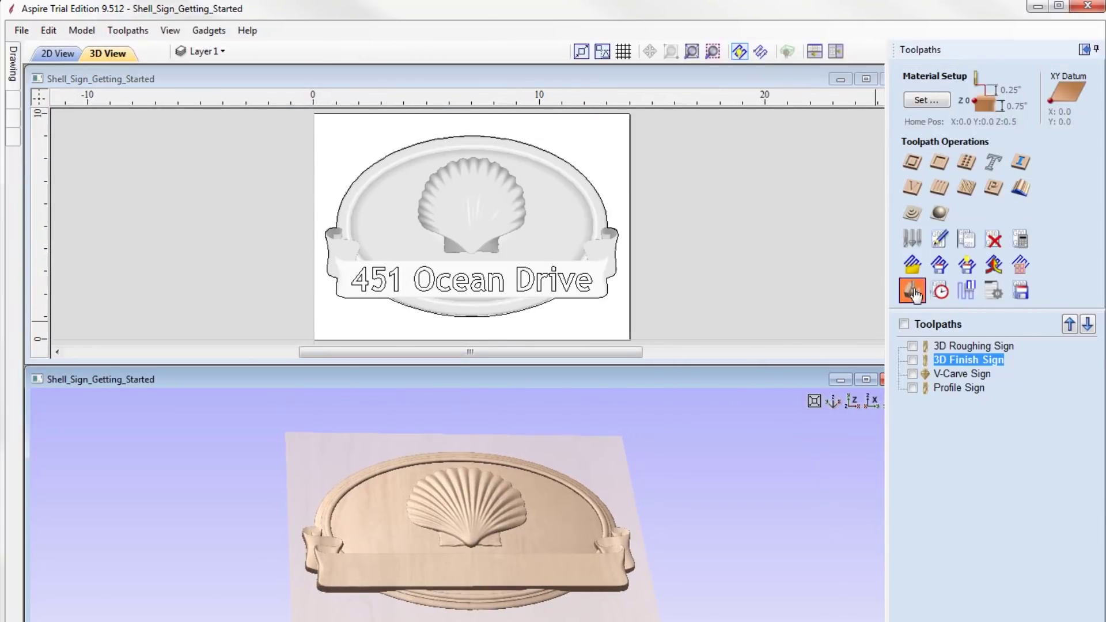
left_click(916, 293)
left_click(1019, 312)
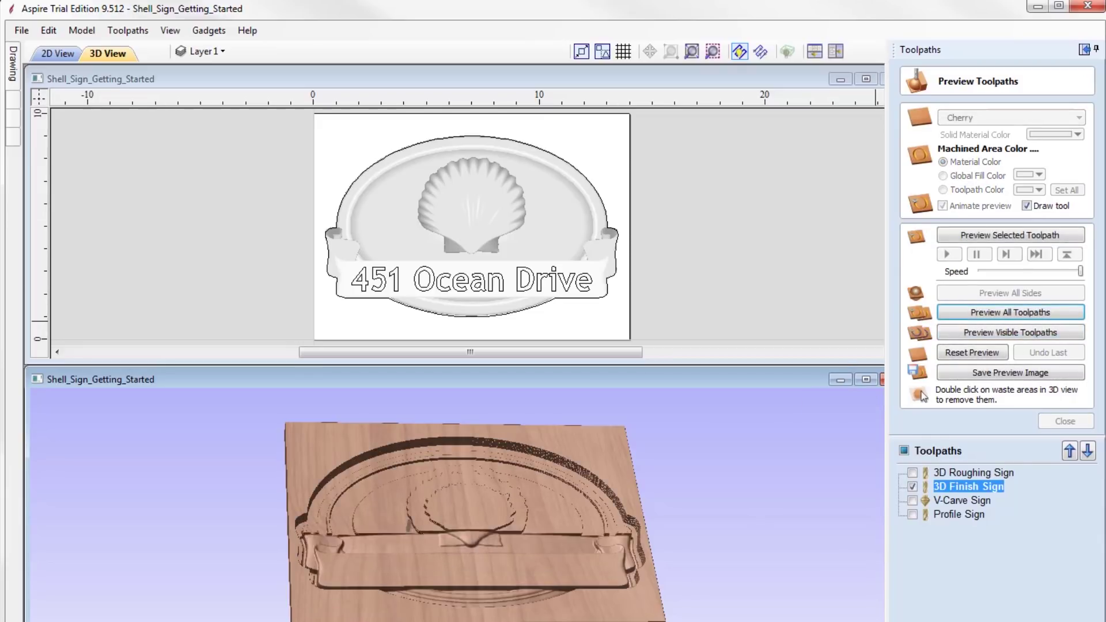